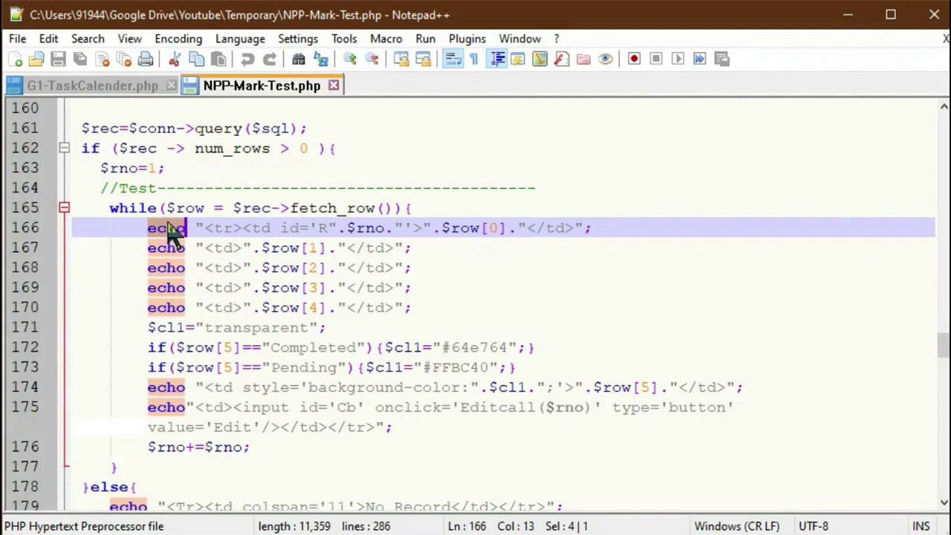
Look through NPP-Mark-Test.php to examine which other occurrences of the selected word echo are highlighted.
scroll(389, 302, "down", 15)
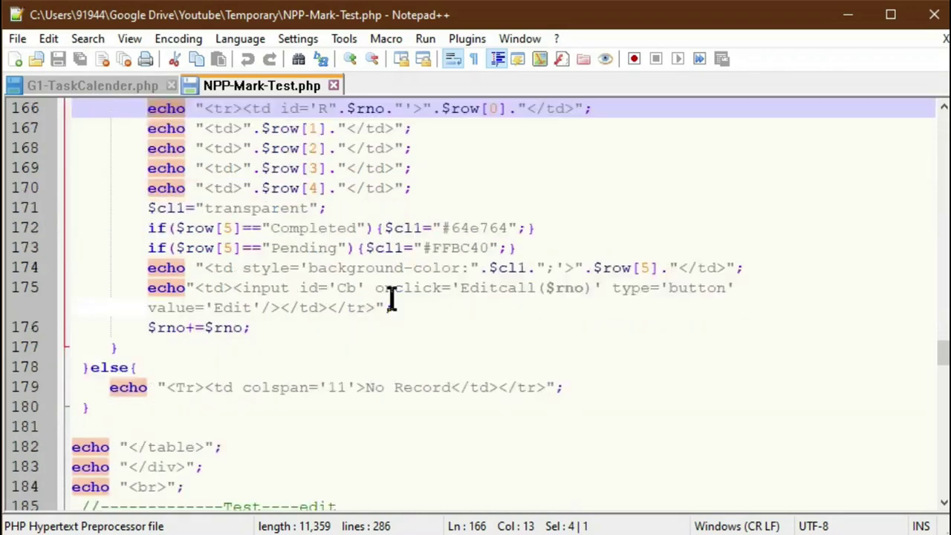
scroll(389, 302, "down", 18)
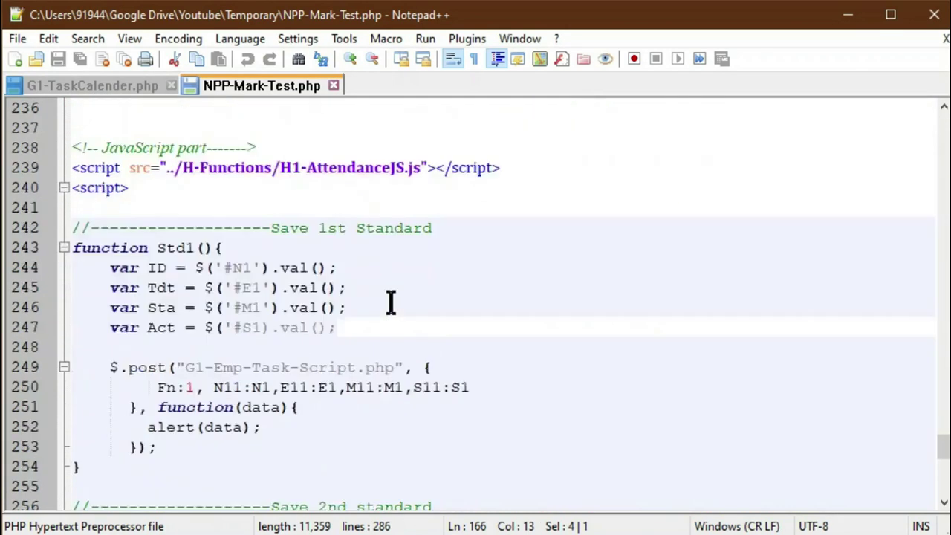
scroll(389, 302, "up", 6)
scroll(389, 302, "up", 20)
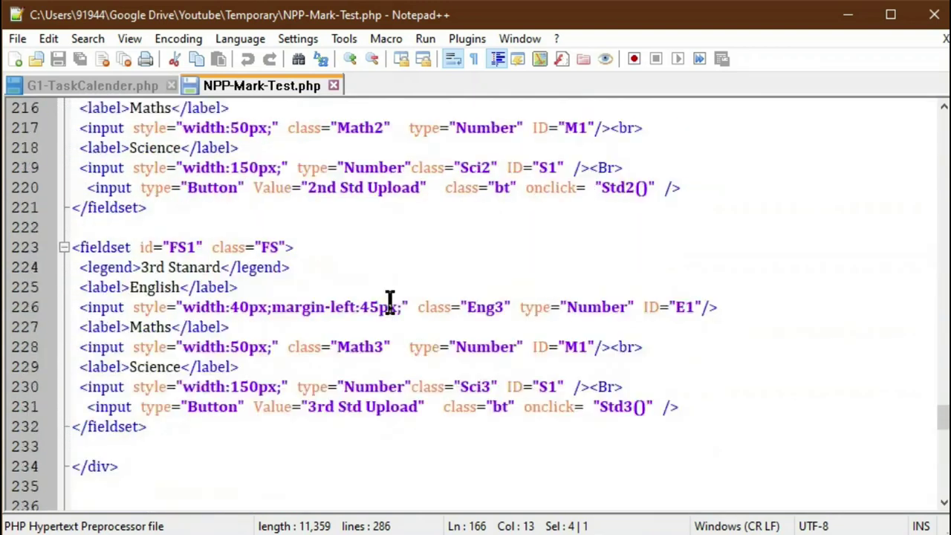
scroll(389, 301, "up", 2)
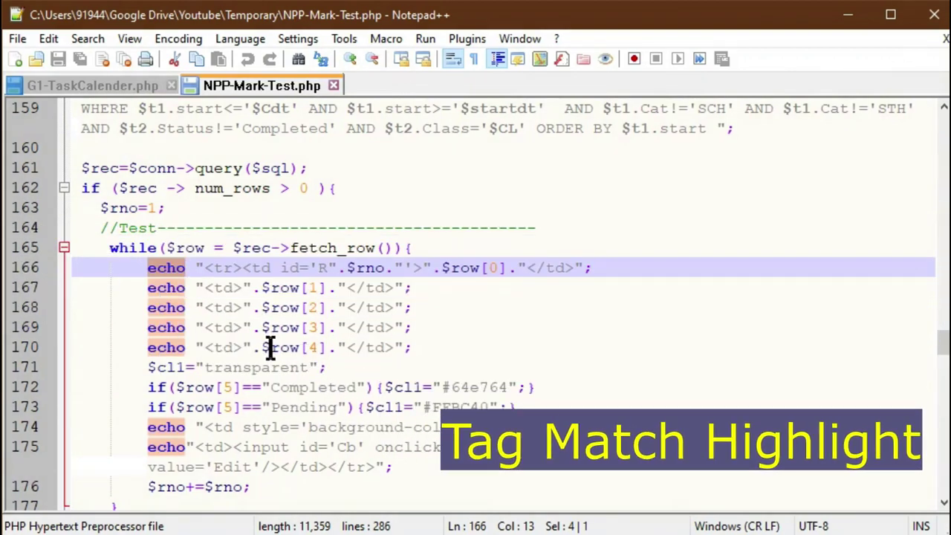
scroll(274, 362, "up", 1)
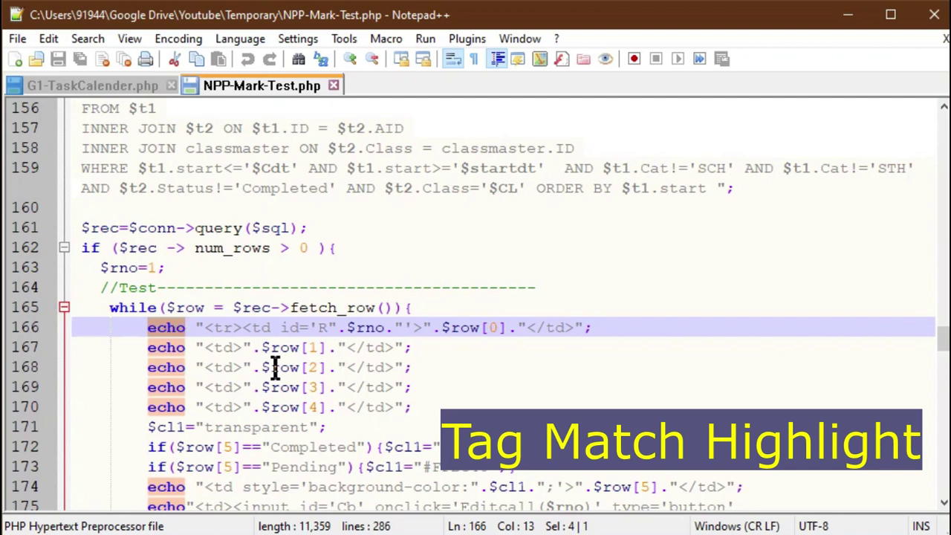
scroll(274, 367, "up", 5)
Check tag-match highlighting on the legend element of the first fieldset and the closing div on line 198.
scroll(275, 367, "down", 11)
scroll(273, 365, "down", 7)
left_click_drag(119, 228, 197, 208)
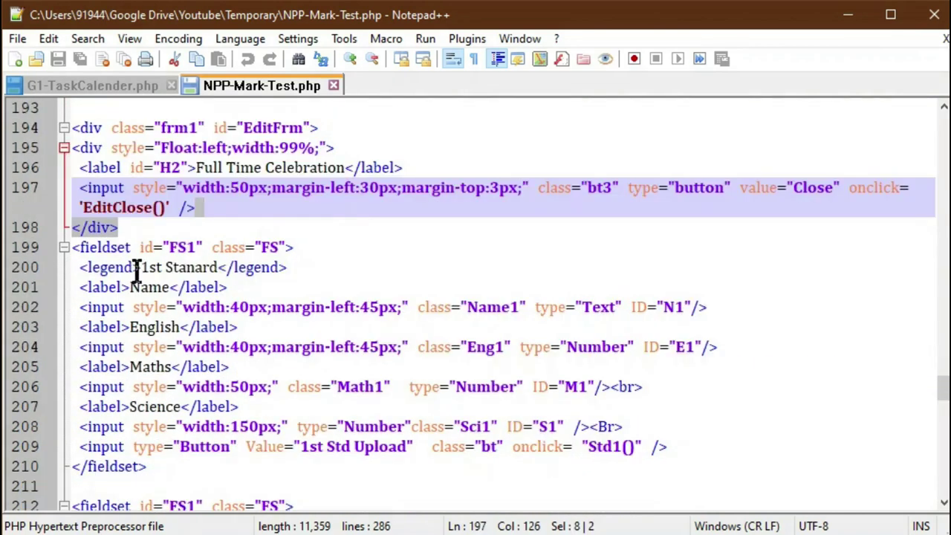
left_click(107, 268)
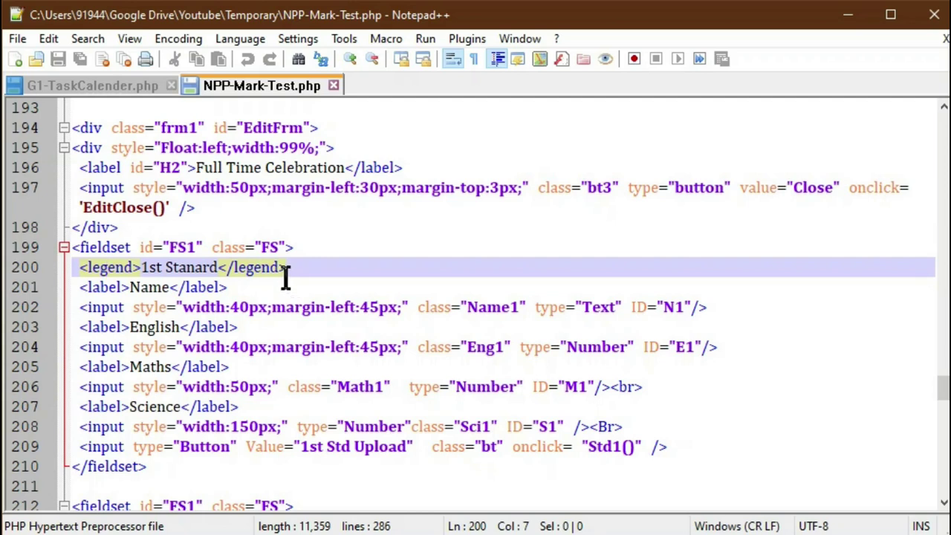
key("Up")
key("Up")
scroll(348, 241, "up", 2)
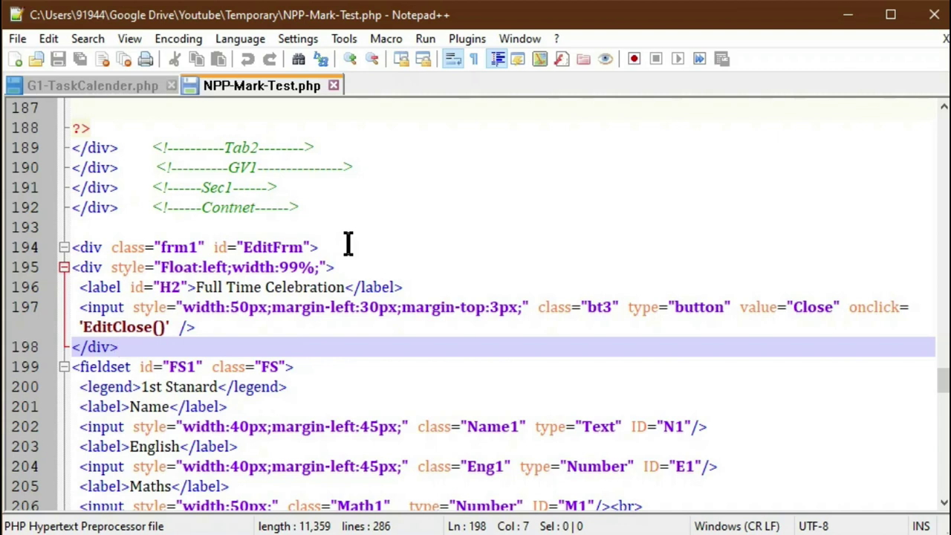
Check tag-match highlighting for the EditFrm div on line 194, comparing its opening tag with its closing tag.
left_click(91, 249)
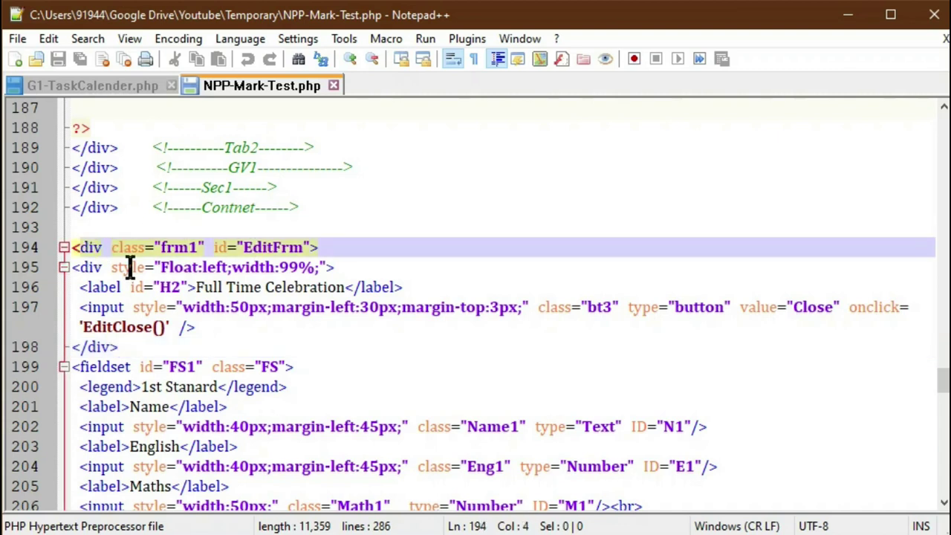
scroll(134, 253, "down", 6)
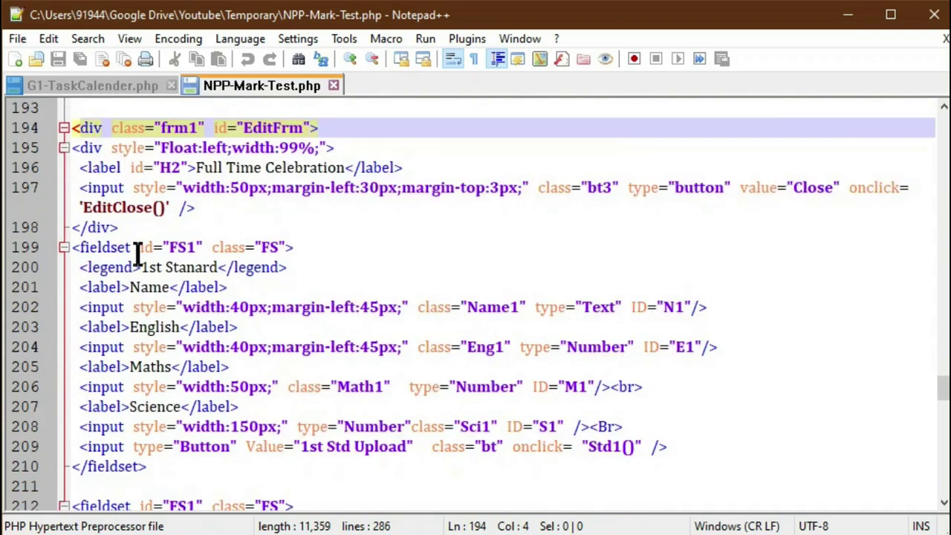
scroll(138, 254, "down", 6)
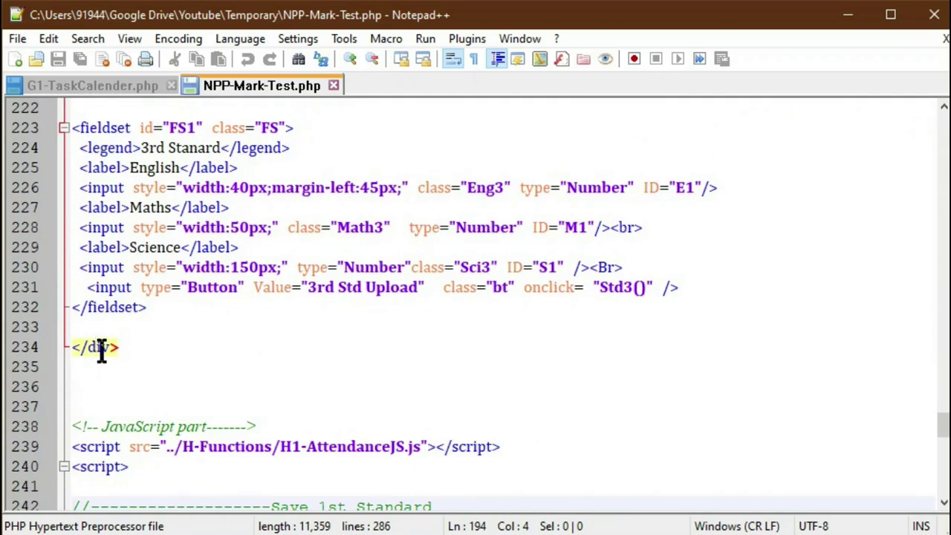
scroll(344, 253, "up", 10)
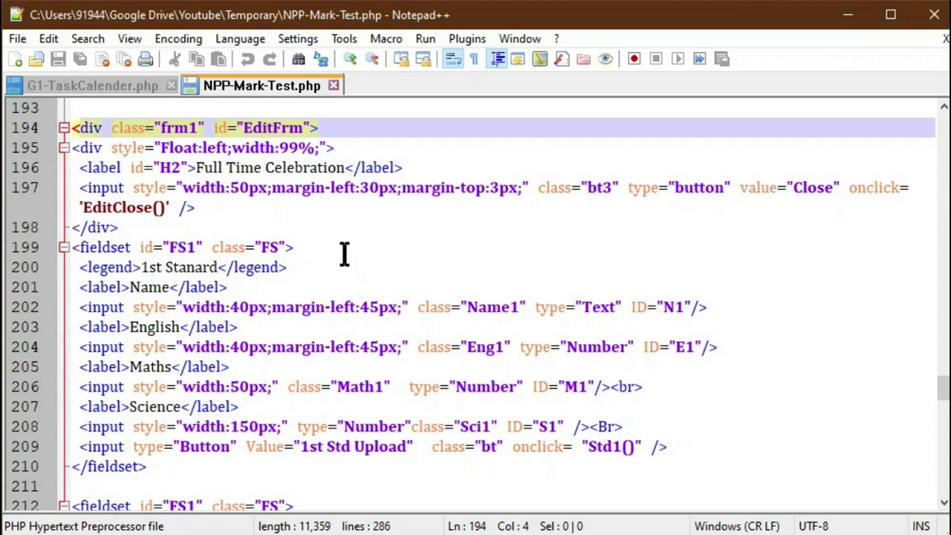
scroll(387, 320, "up", 2)
key("End")
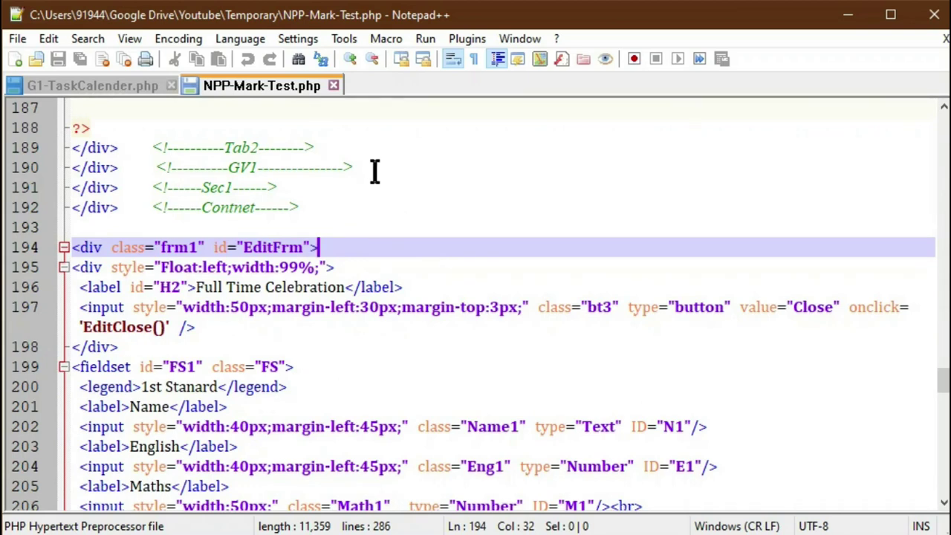
Disable Smart Highlighting and Highlight Matching Tags in the highlighting preferences.
left_click(298, 41)
left_click(320, 62)
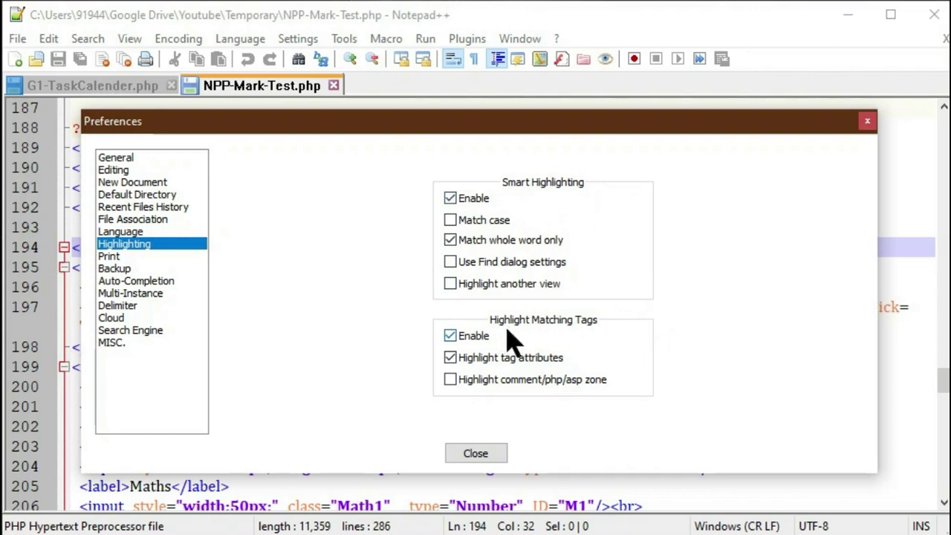
left_click(450, 198)
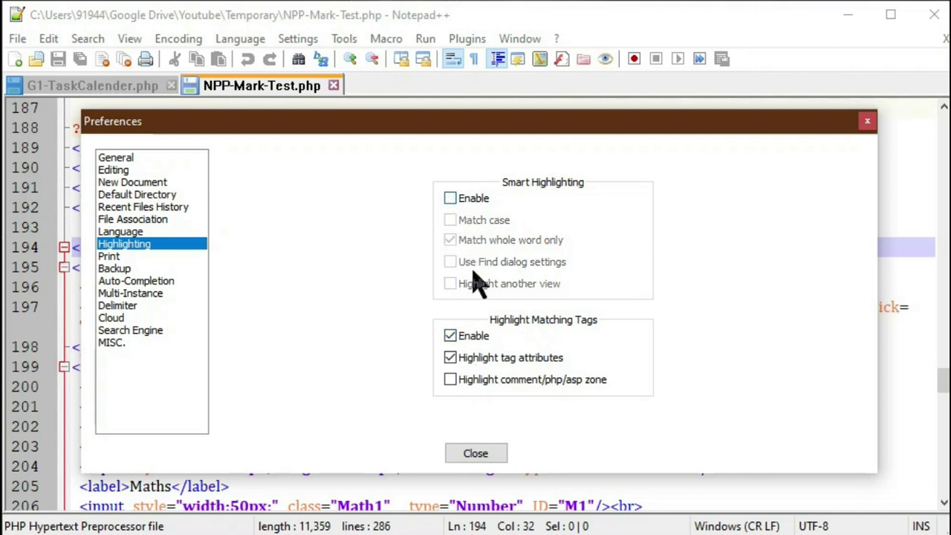
left_click(451, 338)
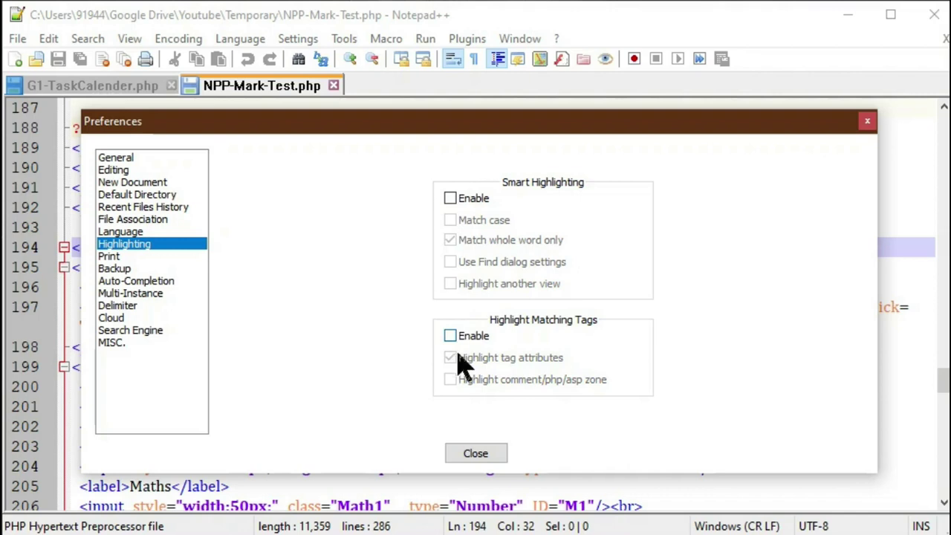
left_click(475, 453)
Test how the label tag on line 87 and the selected word echo on line 166 are highlighted.
scroll(290, 301, "up", 5)
scroll(290, 301, "up", 15)
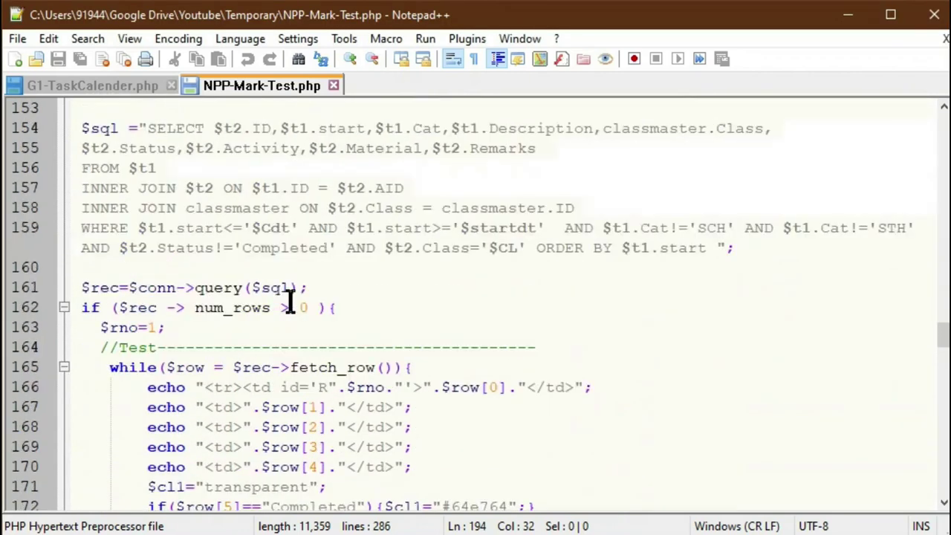
scroll(292, 303, "up", 18)
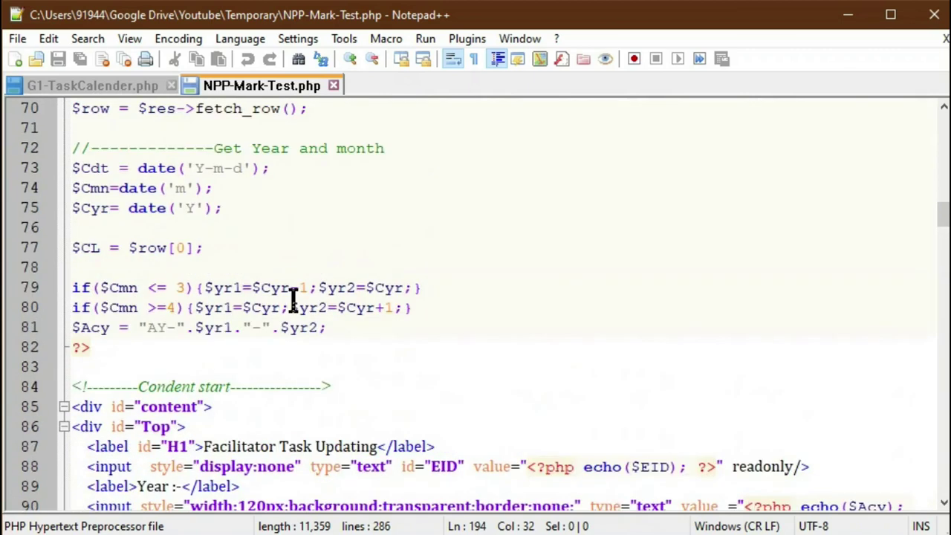
scroll(292, 304, "down", 4)
left_click(110, 208)
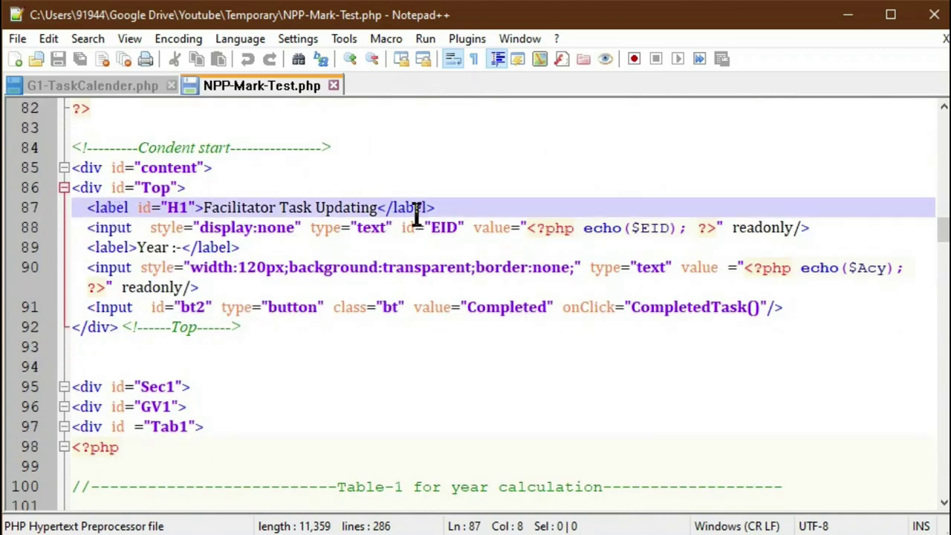
scroll(376, 323, "down", 12)
scroll(376, 323, "down", 15)
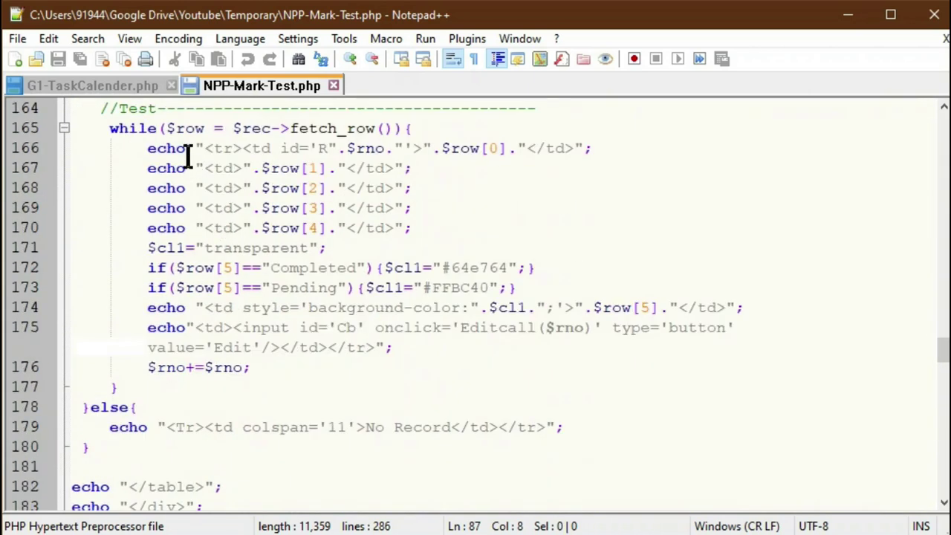
left_click_drag(185, 149, 151, 148)
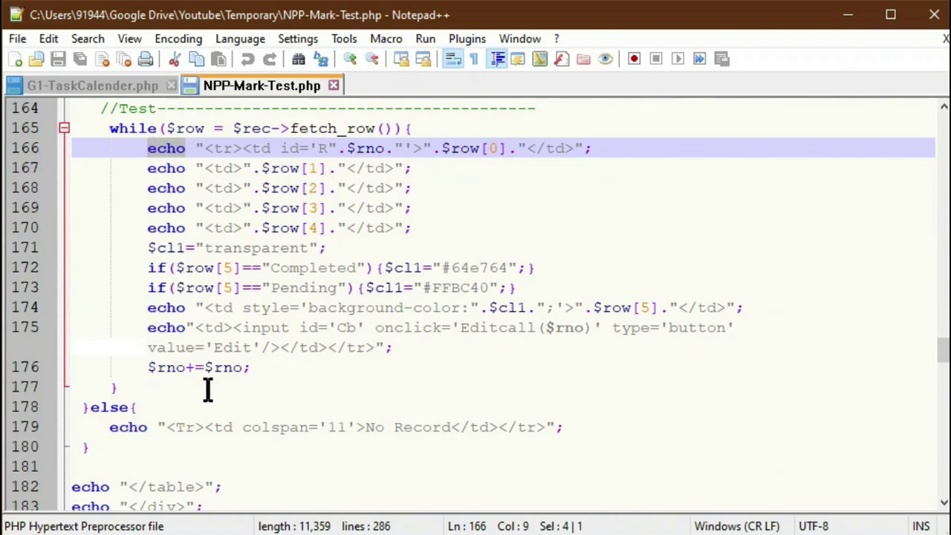
Enable Smart Highlighting and Highlight Matching Tags in the highlighting preferences.
left_click(299, 41)
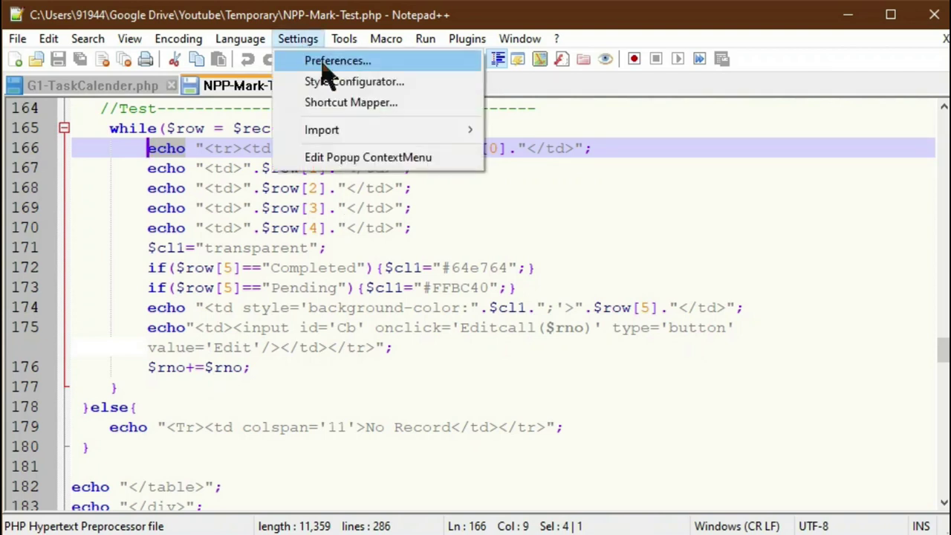
left_click(323, 63)
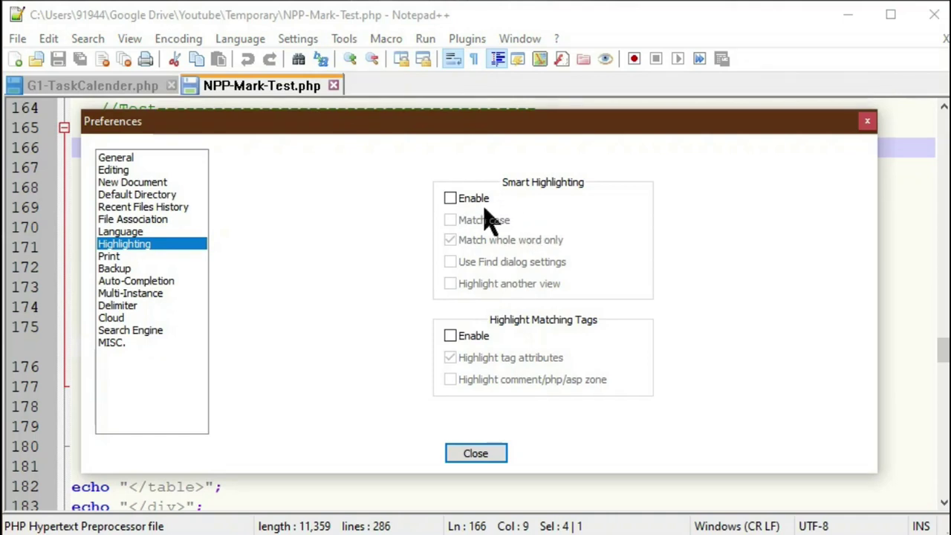
left_click(453, 206)
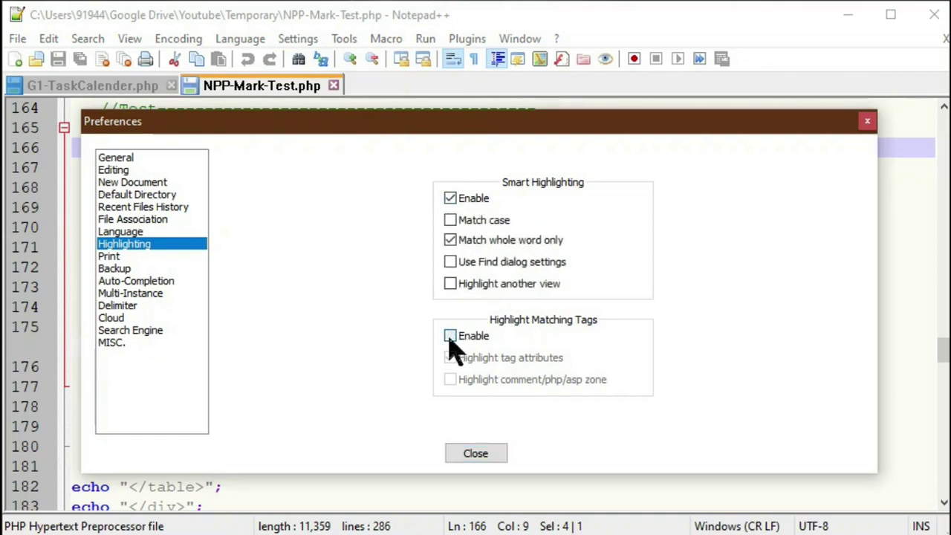
left_click(451, 336)
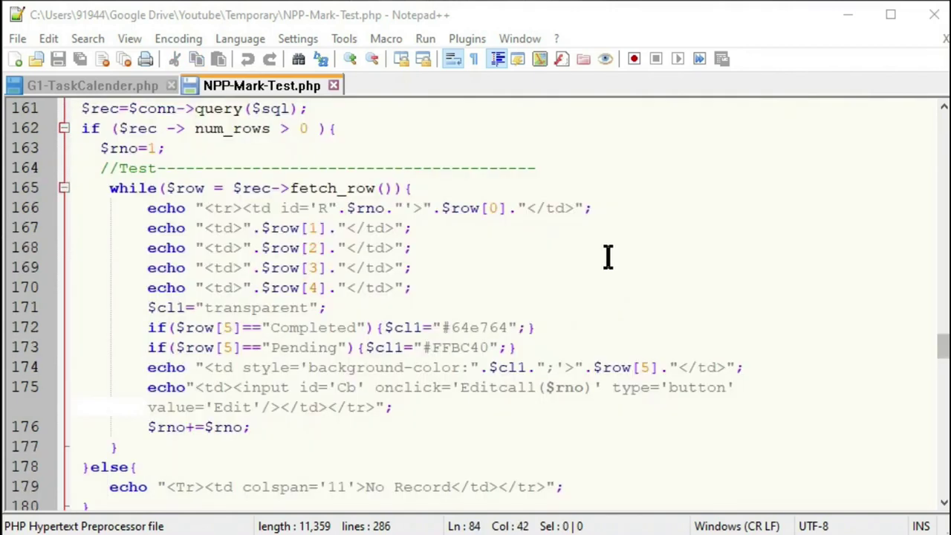
Mark all occurrences of echo in the file and review the marked words in the surrounding code.
left_click(92, 43)
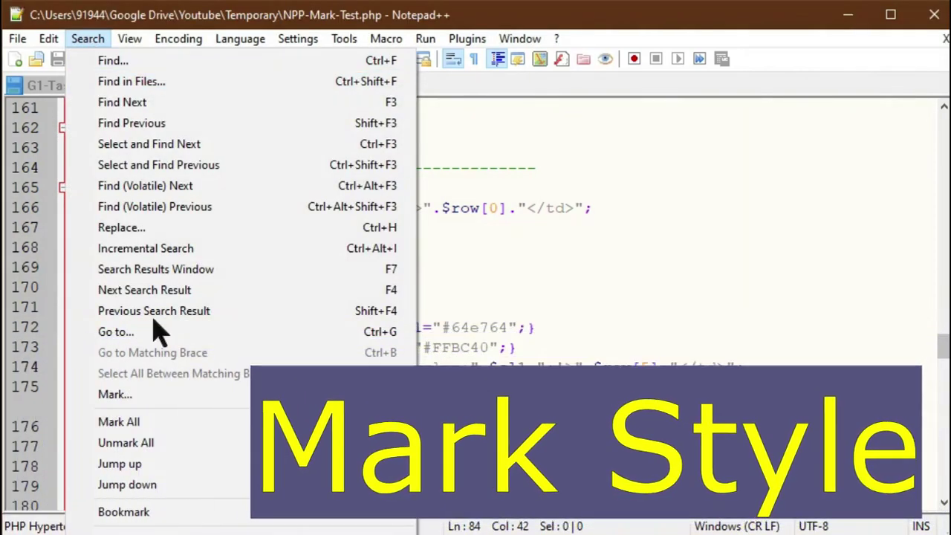
left_click(161, 400)
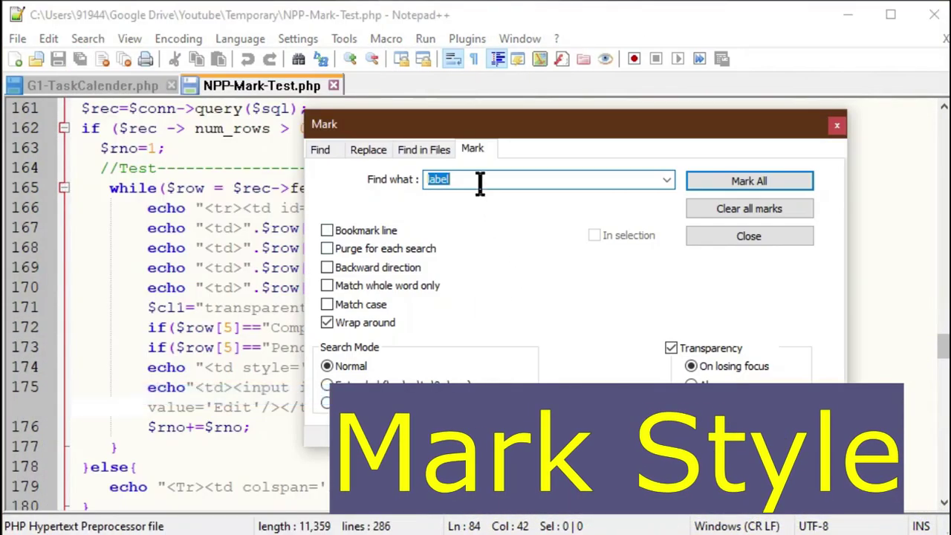
type("echo")
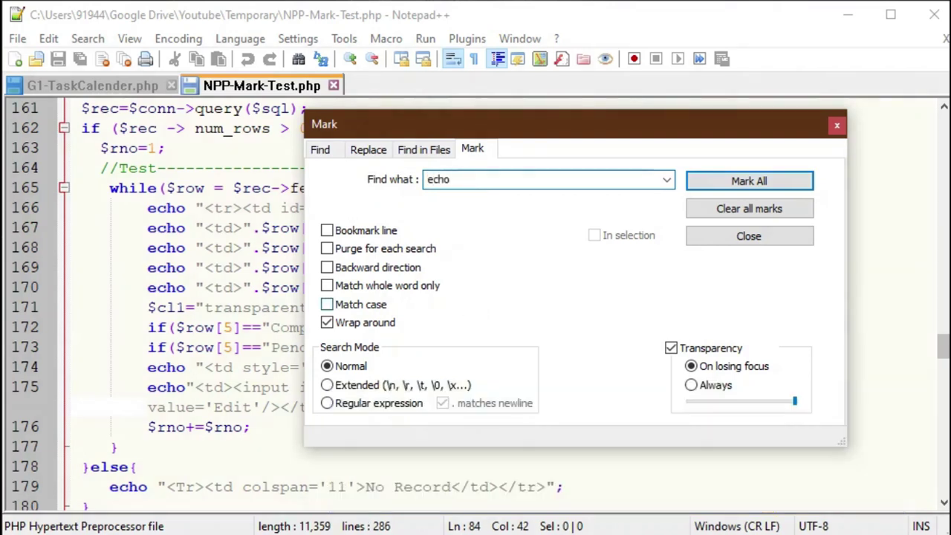
left_click(777, 187)
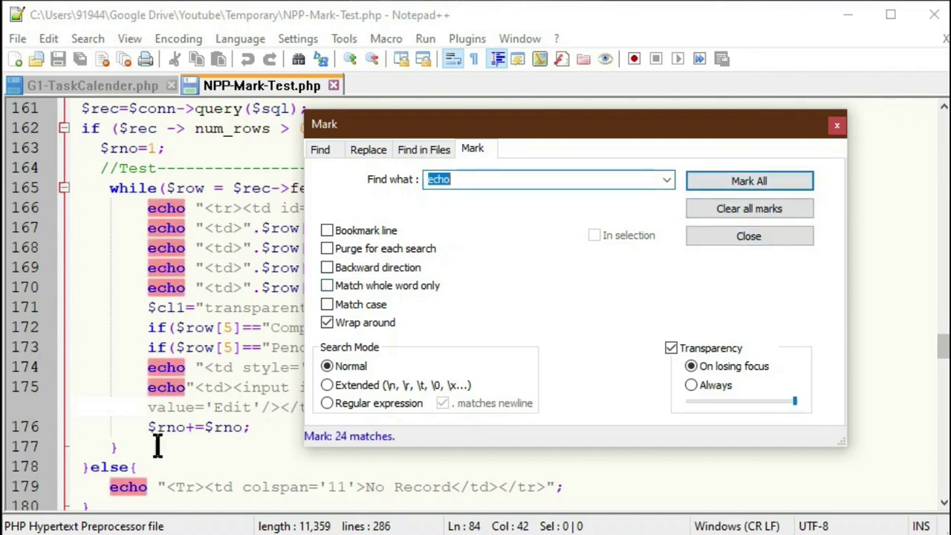
scroll(179, 327, "down", 3)
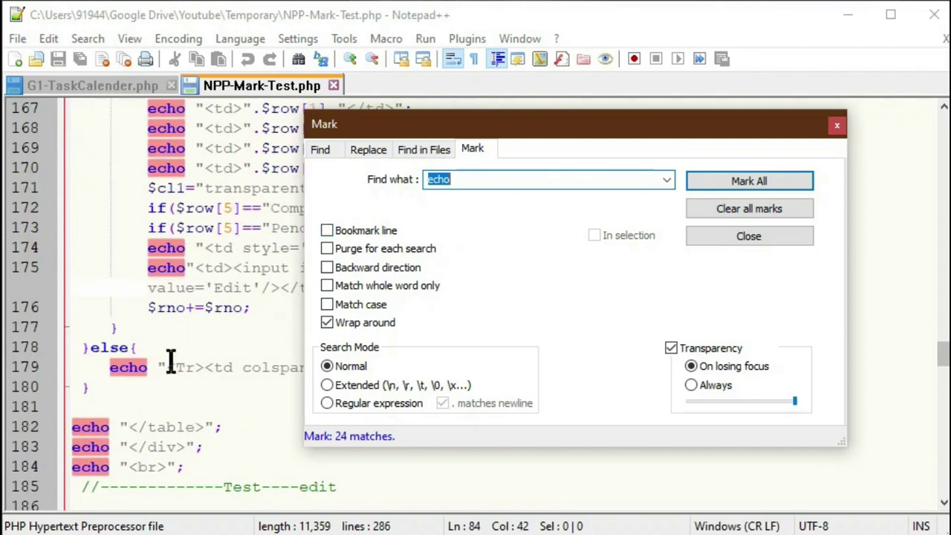
scroll(162, 394, "up", 5)
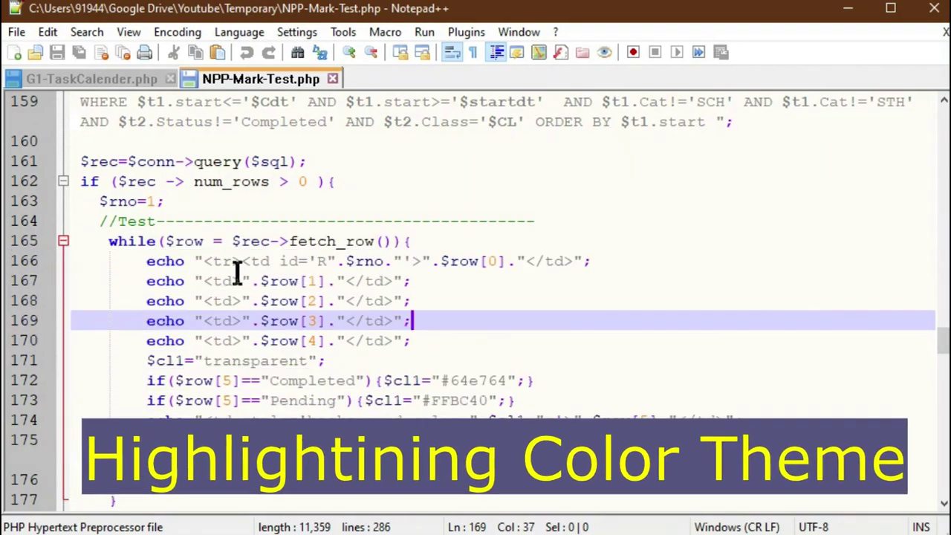
Select echo on line 166 and choose the Black board theme in the Style Configurator.
left_click_drag(145, 261, 181, 261)
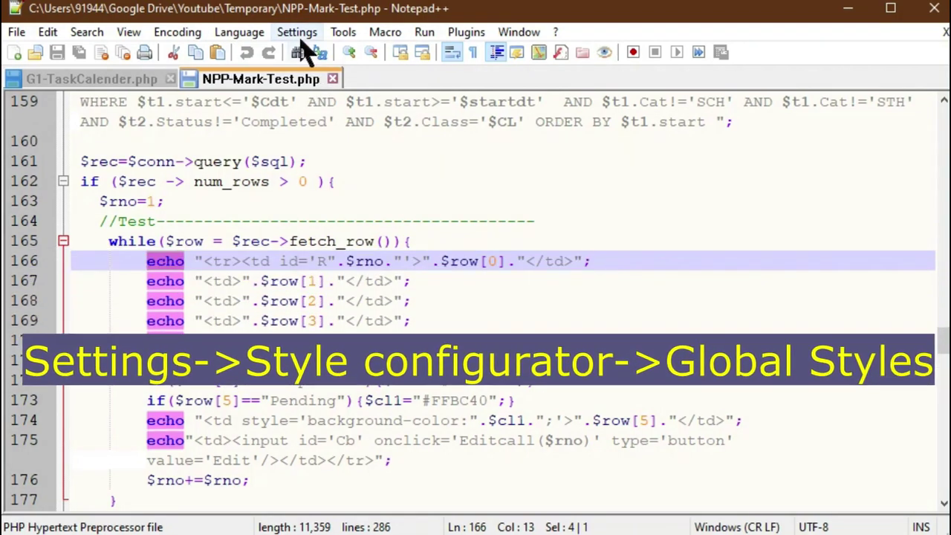
left_click(299, 34)
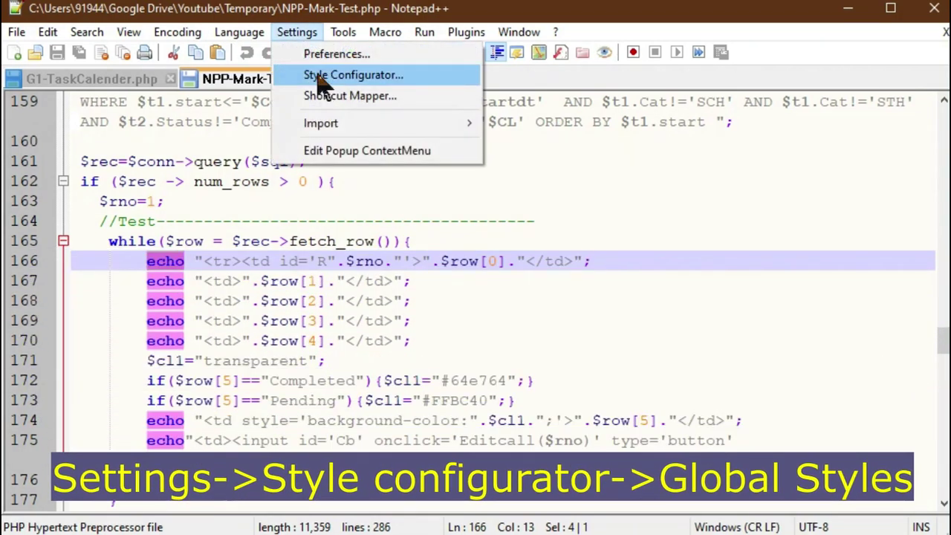
left_click(318, 75)
left_click_drag(497, 112, 588, 114)
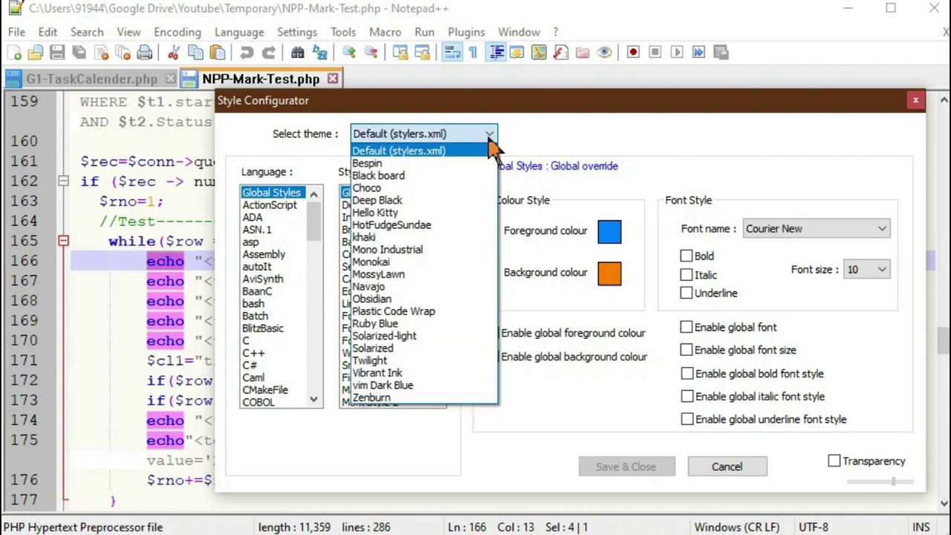
left_click(462, 176)
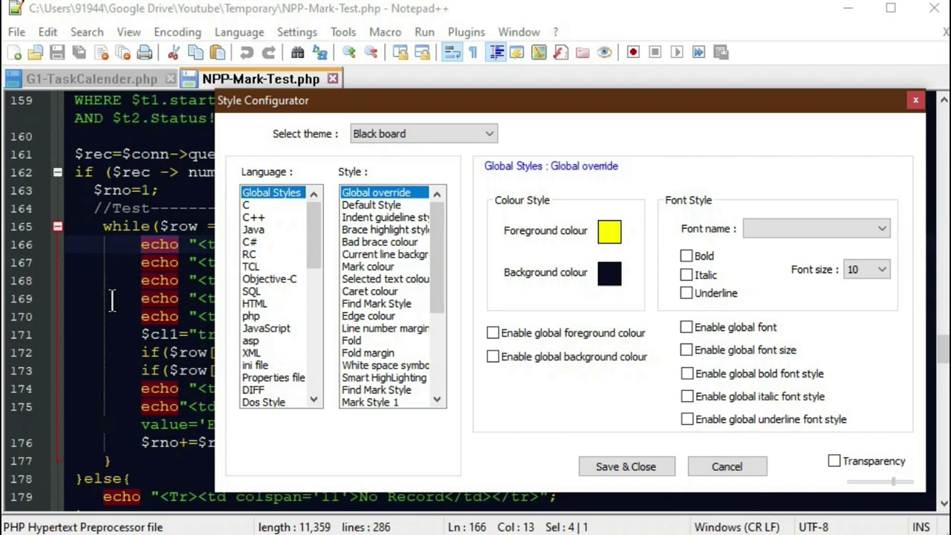
Switch the Style Configurator theme to Default (stylers.xml).
left_click(114, 276)
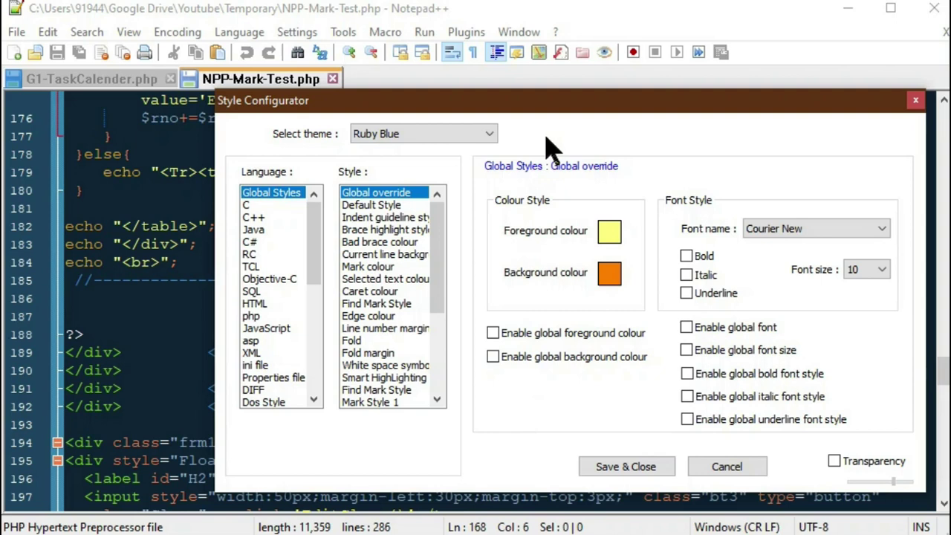
left_click(489, 134)
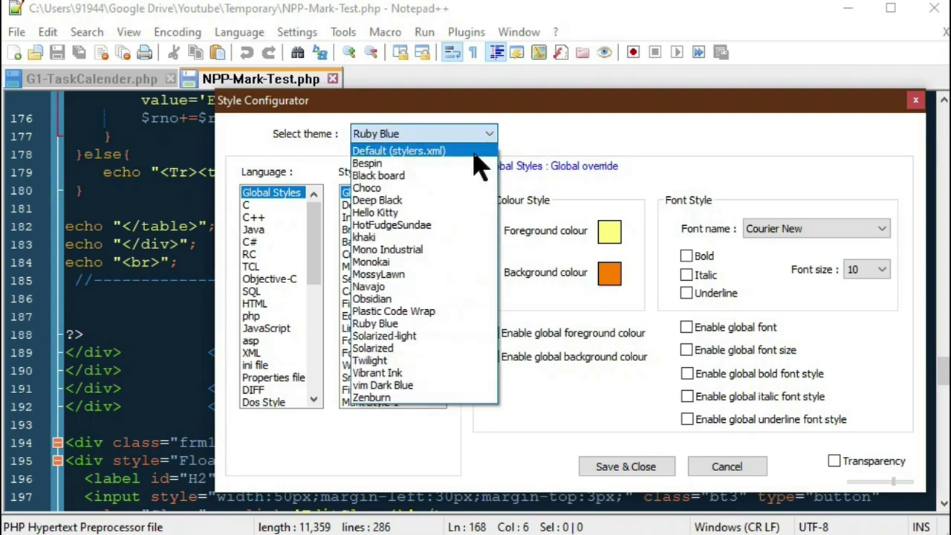
left_click(480, 152)
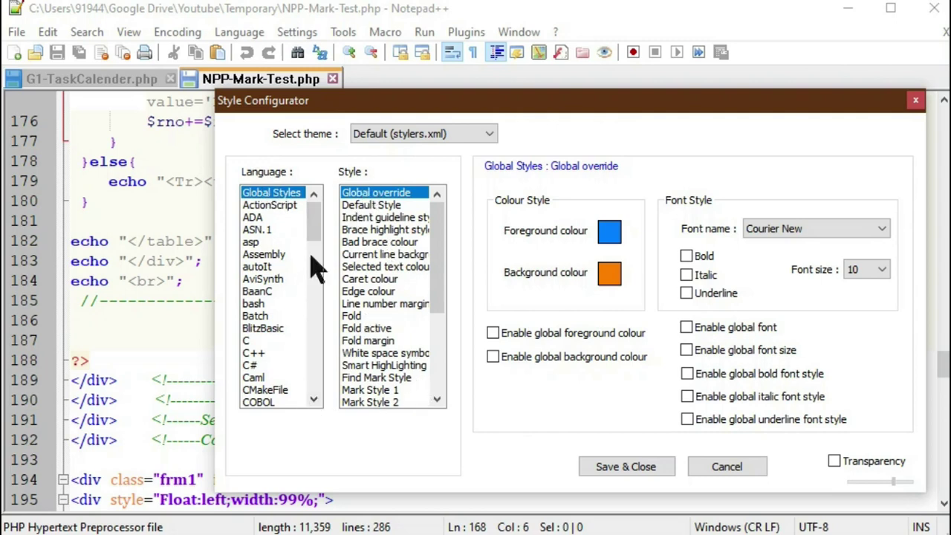
Look at the individual styles available for the HTML language, and return to Global Styles.
left_click_drag(318, 234, 320, 296)
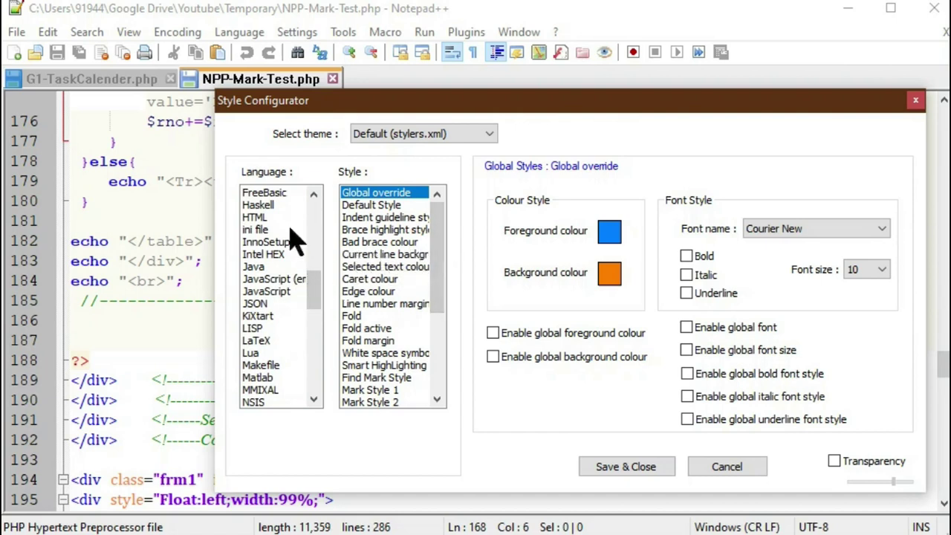
left_click(260, 218)
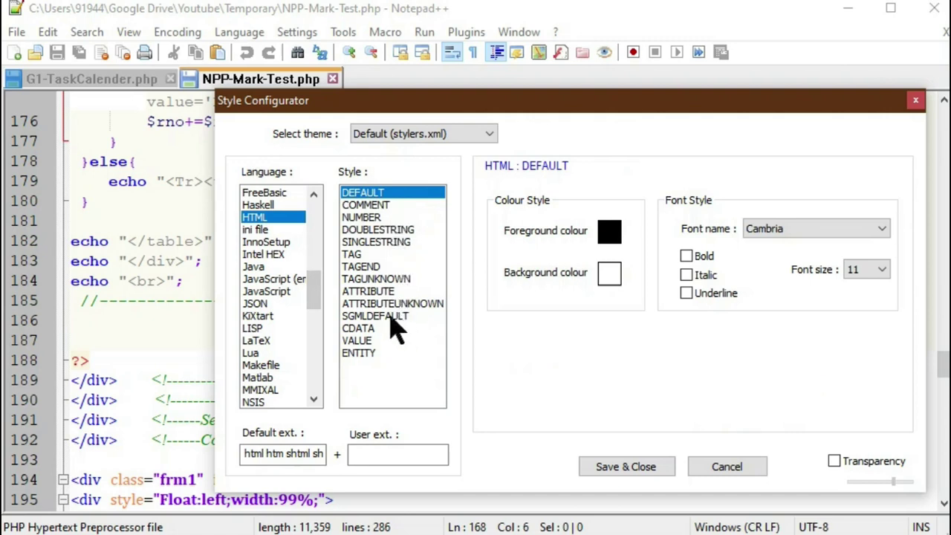
left_click(272, 193)
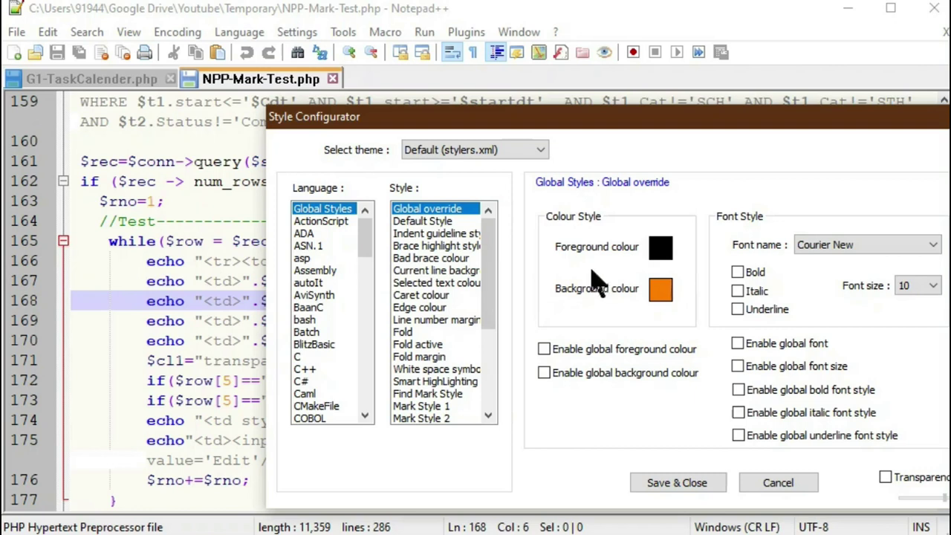
Set the Global override foreground colour to bright green and test enabling the global foreground and background colours.
left_click(663, 252)
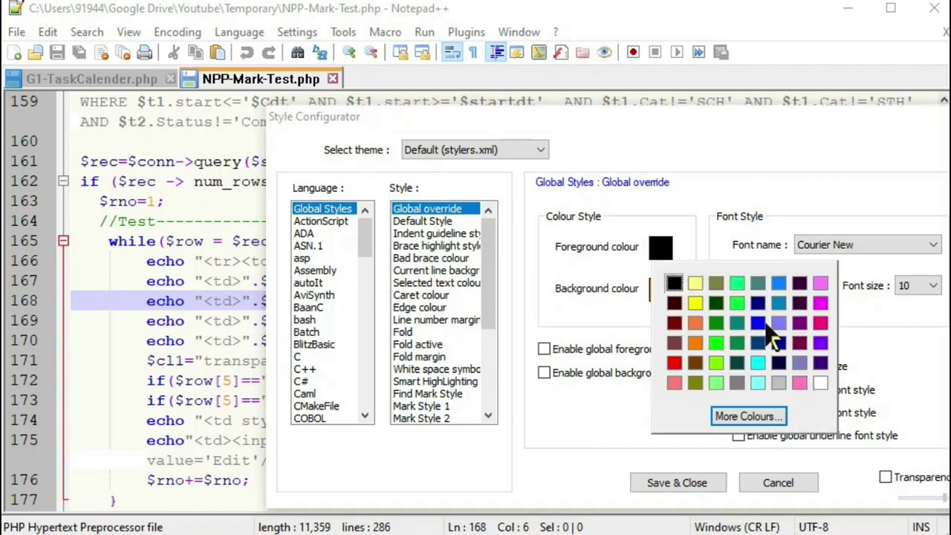
left_click(716, 362)
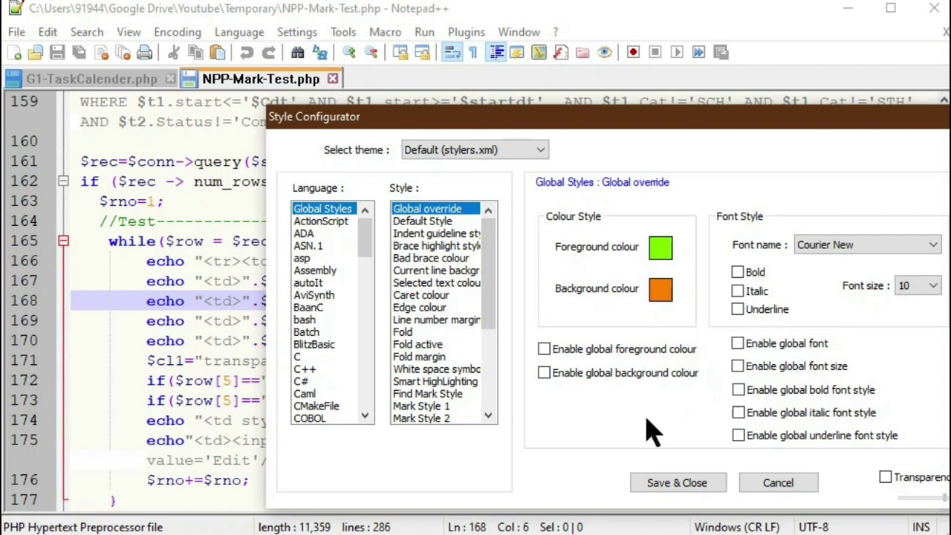
left_click(545, 350)
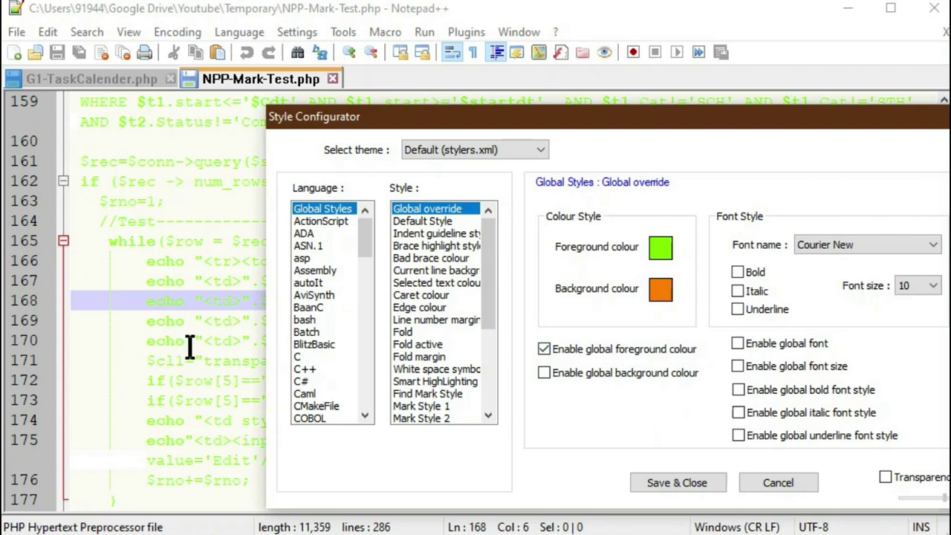
left_click(545, 354)
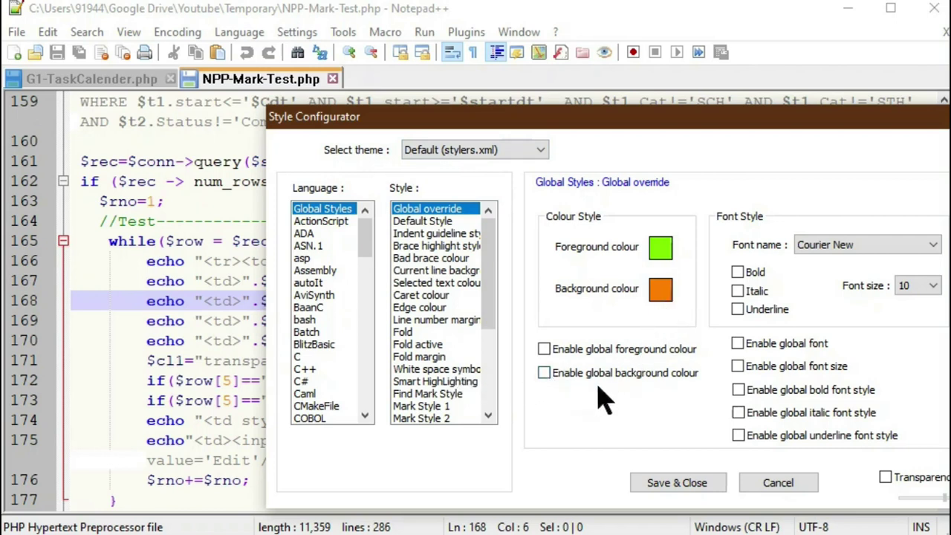
left_click(545, 373)
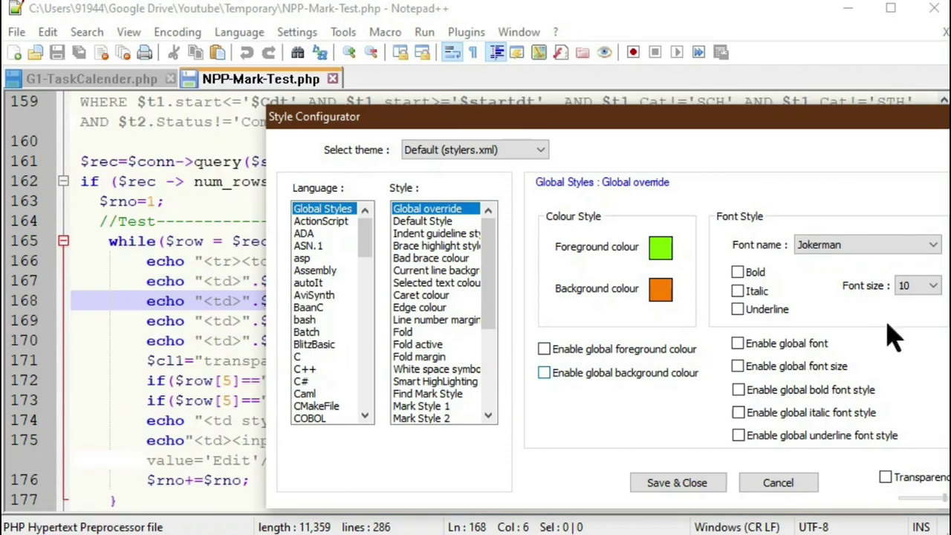
Set the Global override font to Jokerman and test it by enabling the global font.
left_click(910, 251)
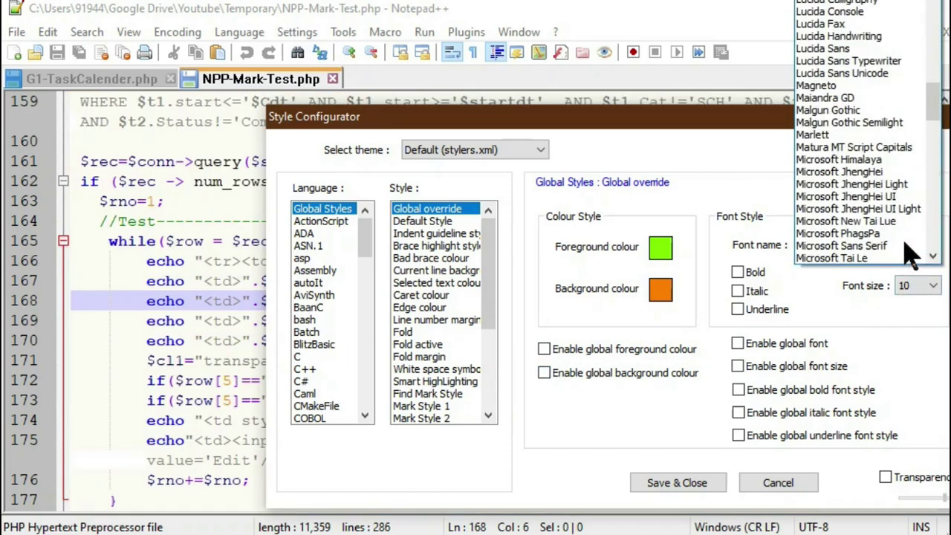
left_click(945, 275)
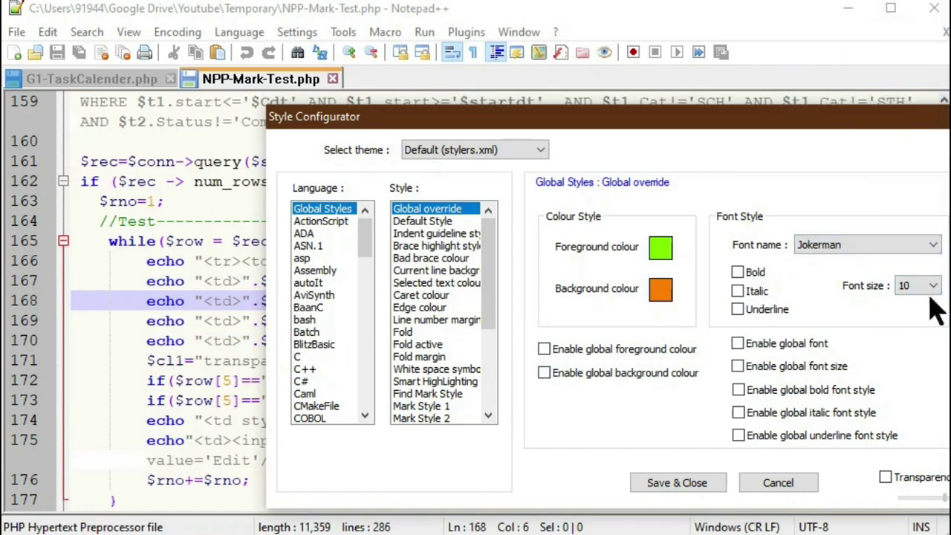
left_click(738, 346)
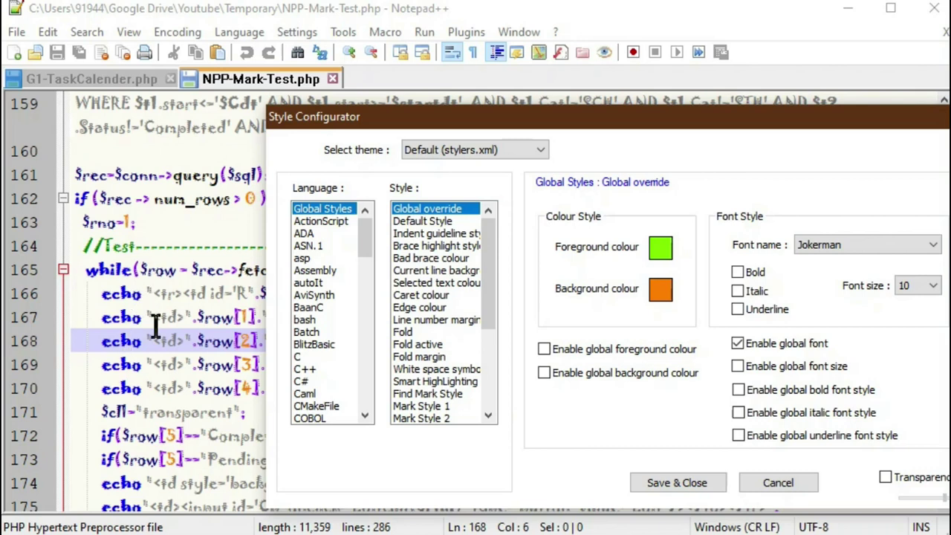
Set the Global override font size to 20 and test enabling the global font size.
left_click(933, 286)
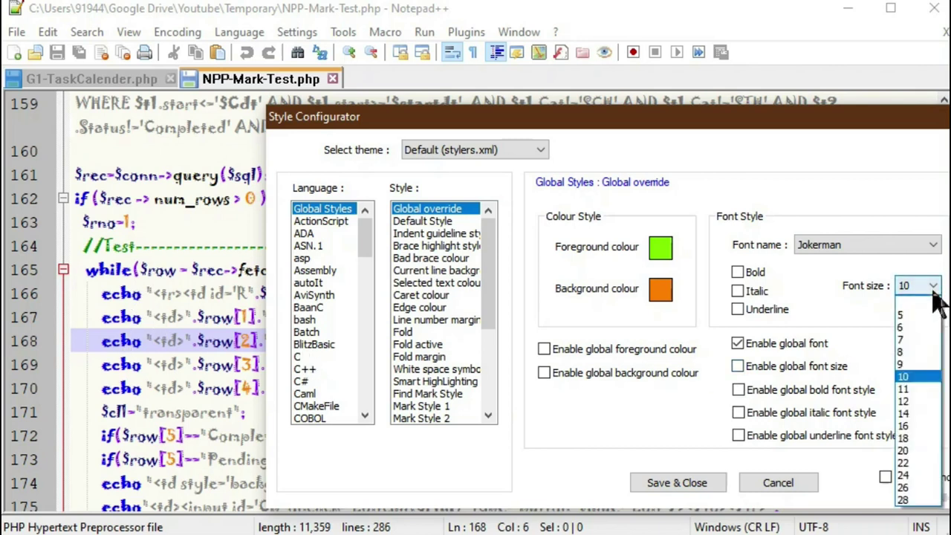
left_click(916, 451)
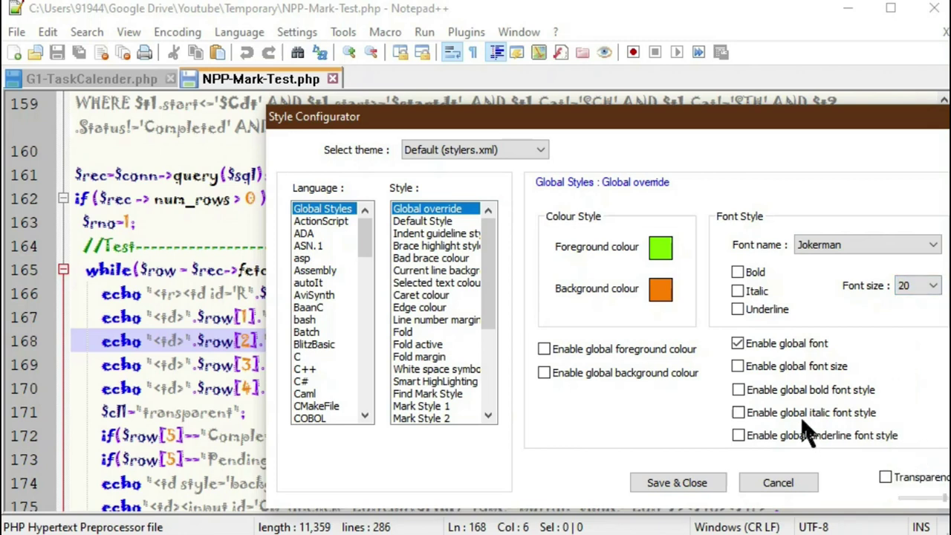
left_click(738, 368)
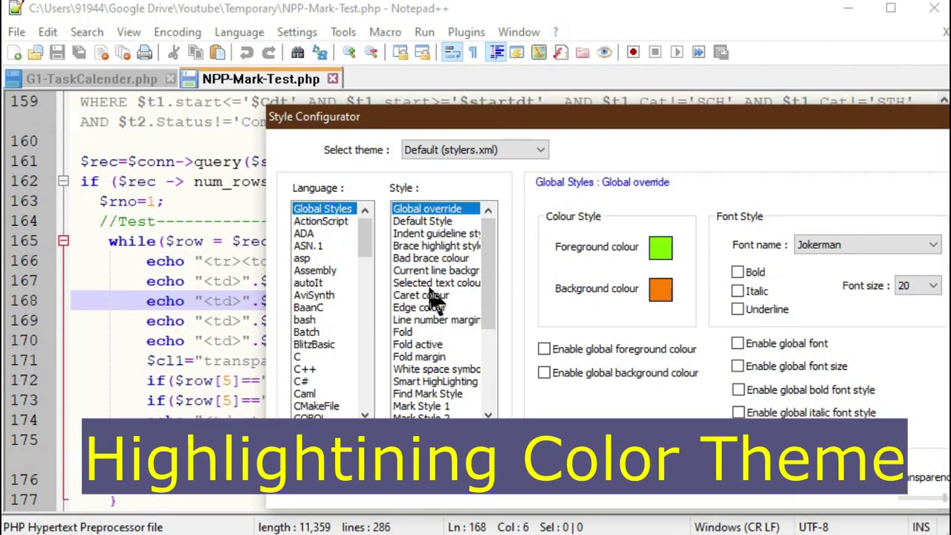
Select echo on line 166 and set the Smart Highlighting background colour to bright green.
scroll(439, 297, "down", 3)
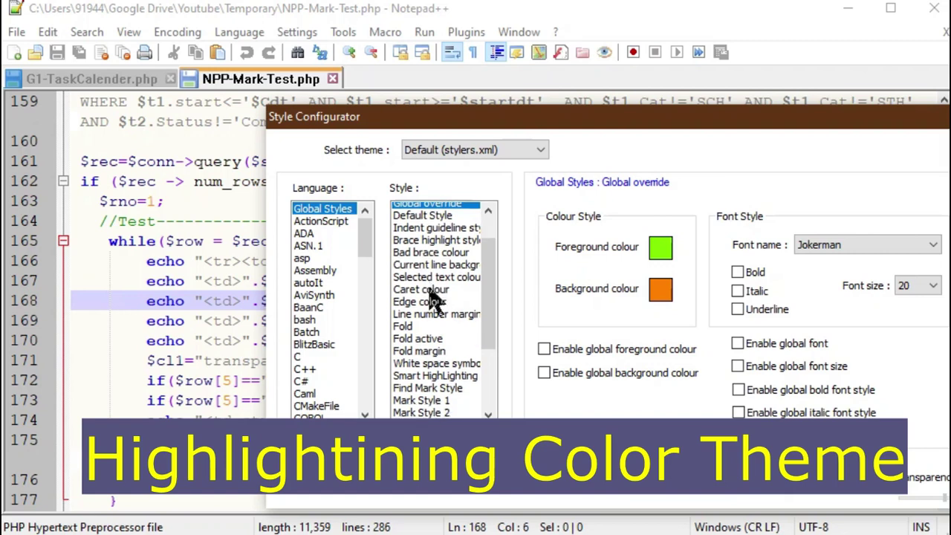
scroll(435, 297, "down", 2)
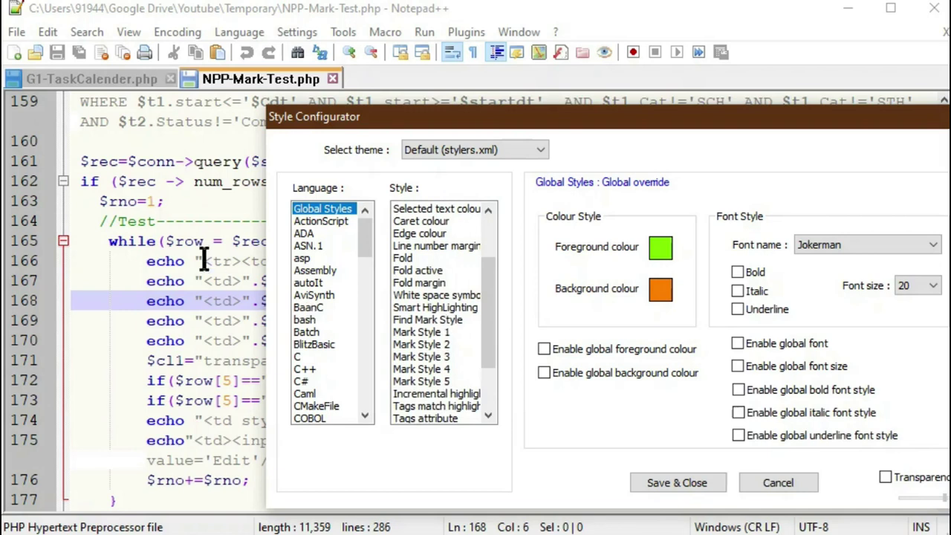
double_click(164, 261)
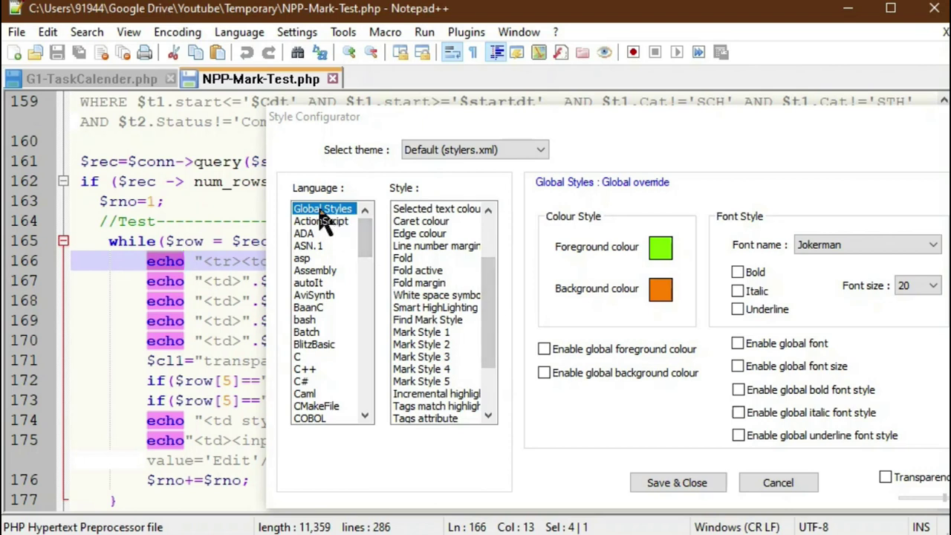
left_click(435, 307)
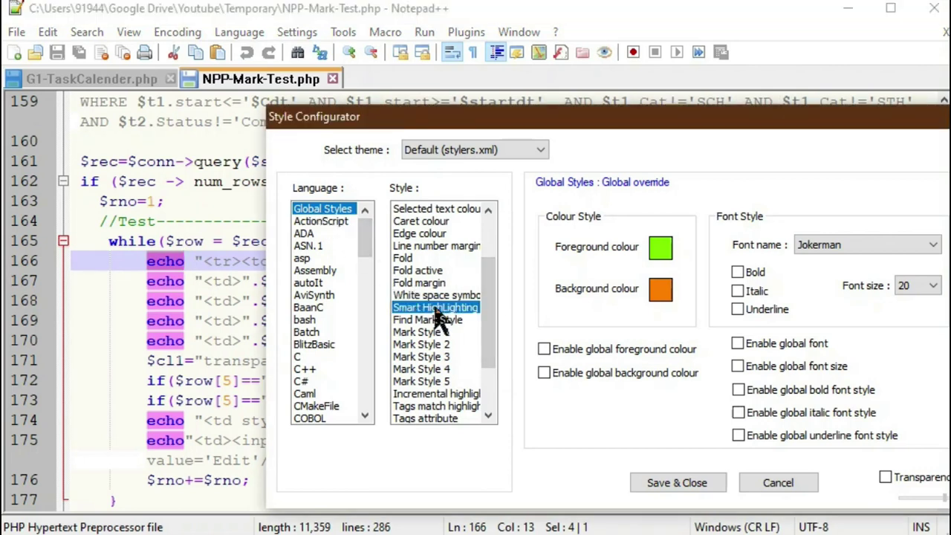
left_click(661, 294)
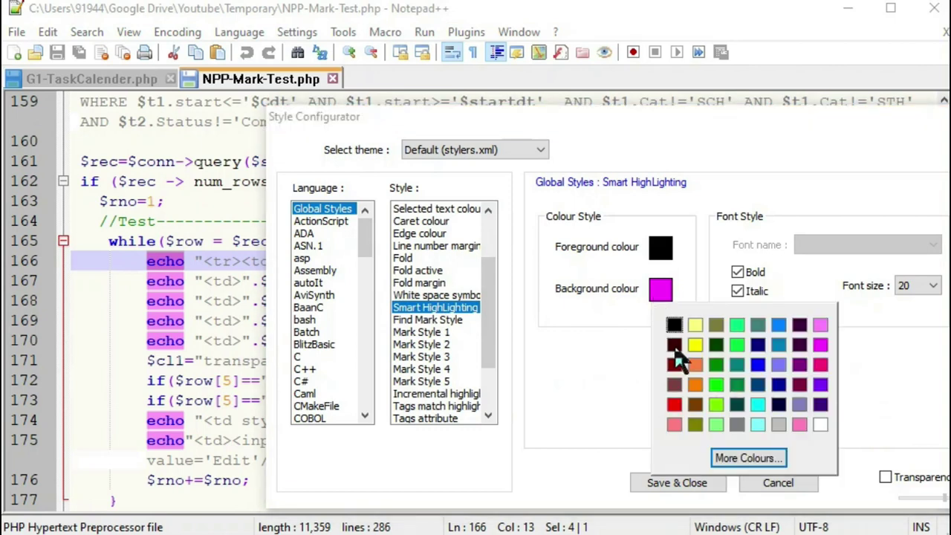
left_click(734, 348)
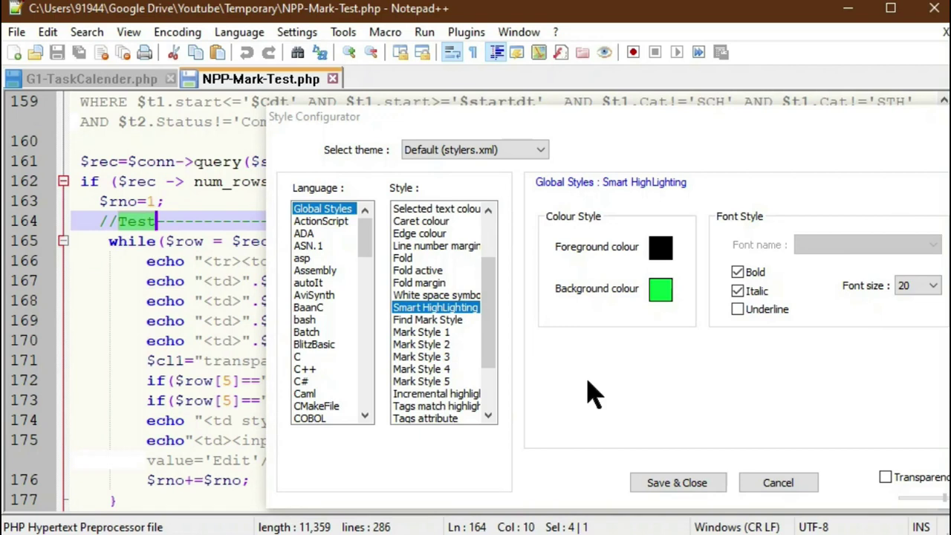
Mark all occurrences of echo in the file and set the Find Mark Style background colour to yellow.
left_click(455, 320)
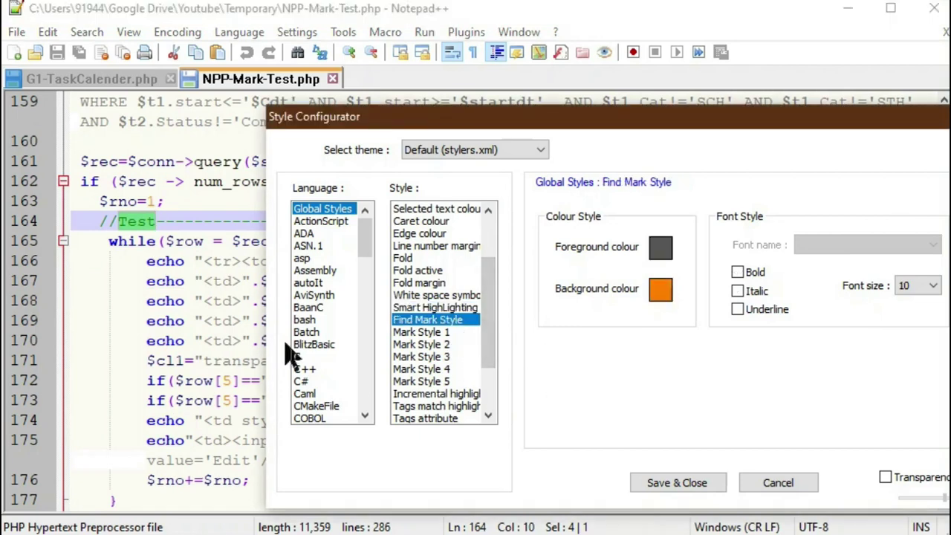
left_click(86, 32)
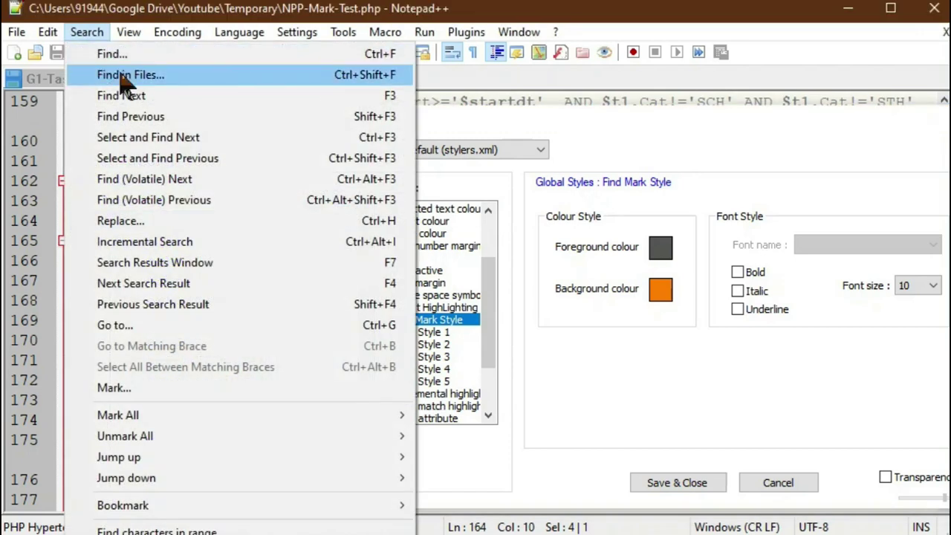
left_click(167, 390)
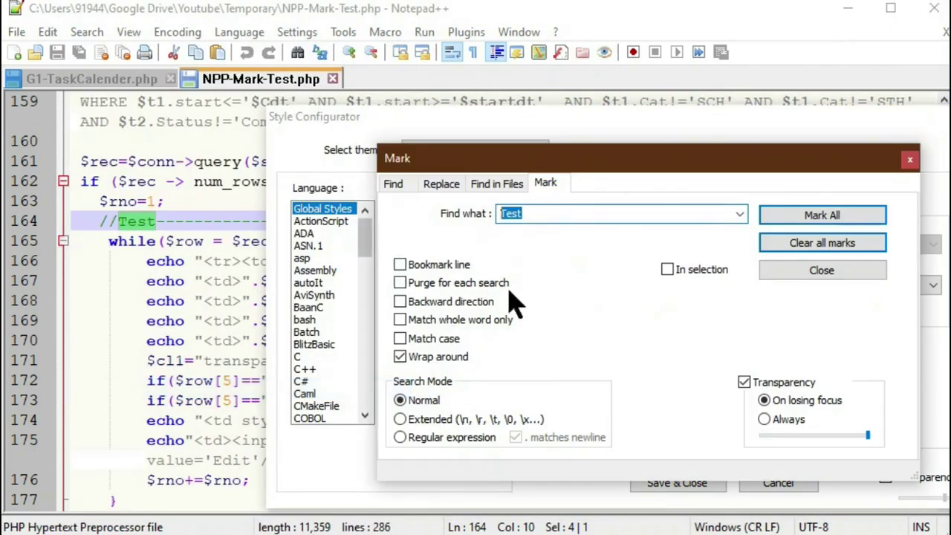
type("echo")
left_click(823, 217)
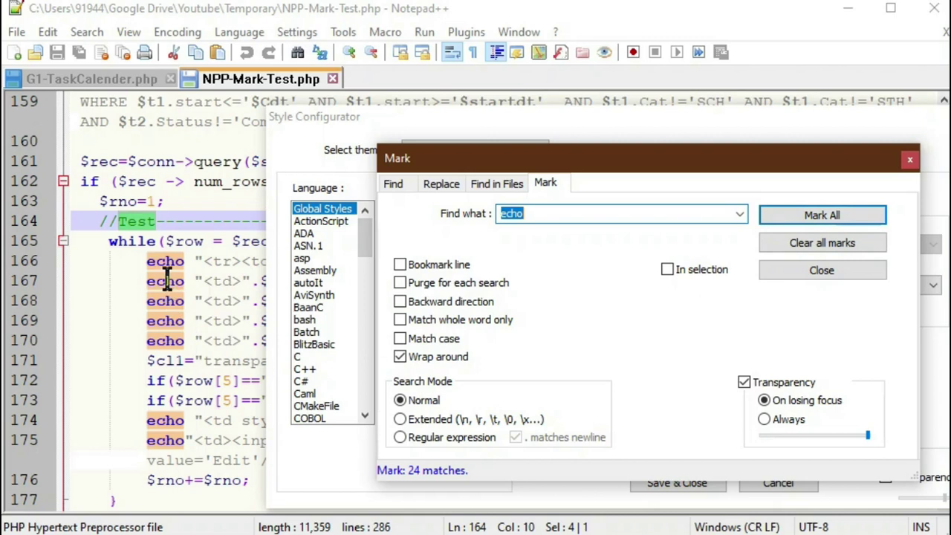
left_click(909, 159)
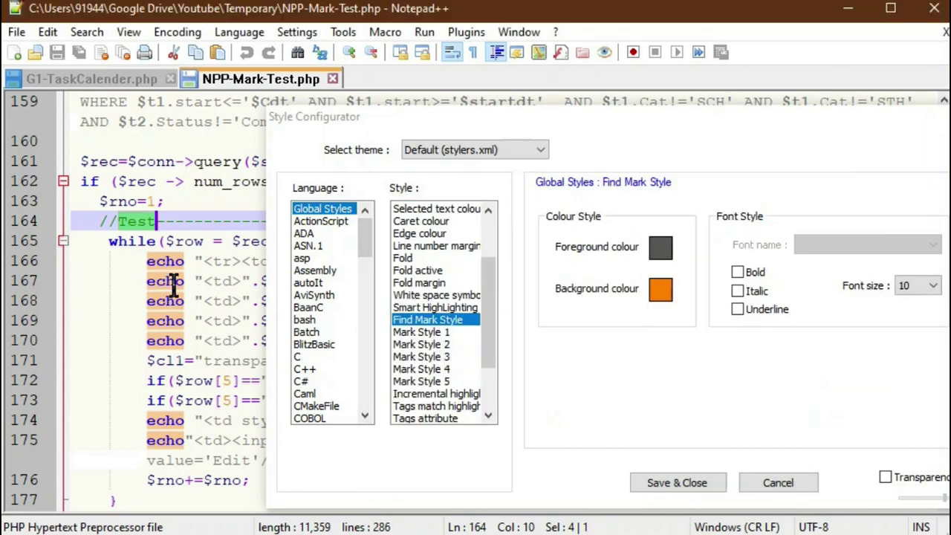
left_click(661, 290)
left_click(697, 340)
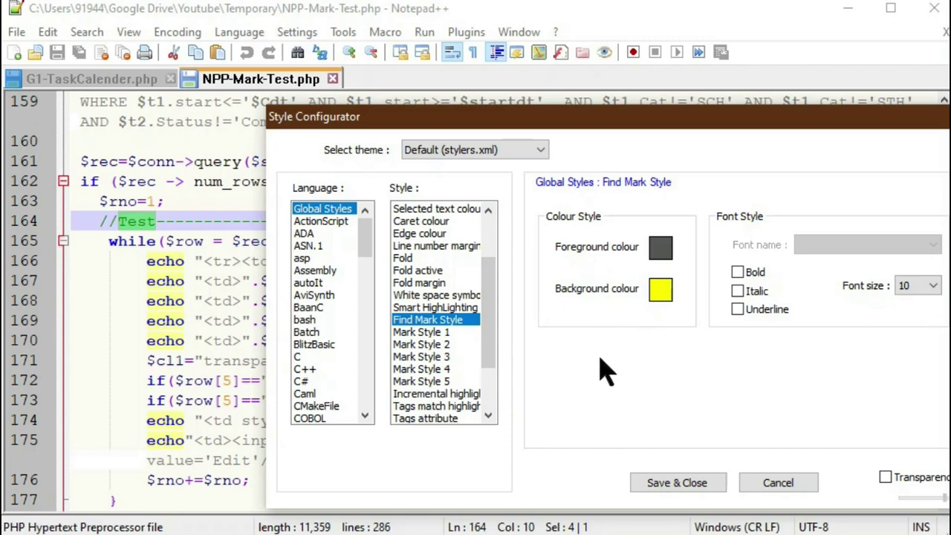
Set the Tags match highlighting background colour to magenta and check it on the label tag on line 87.
scroll(498, 320, "down", 1)
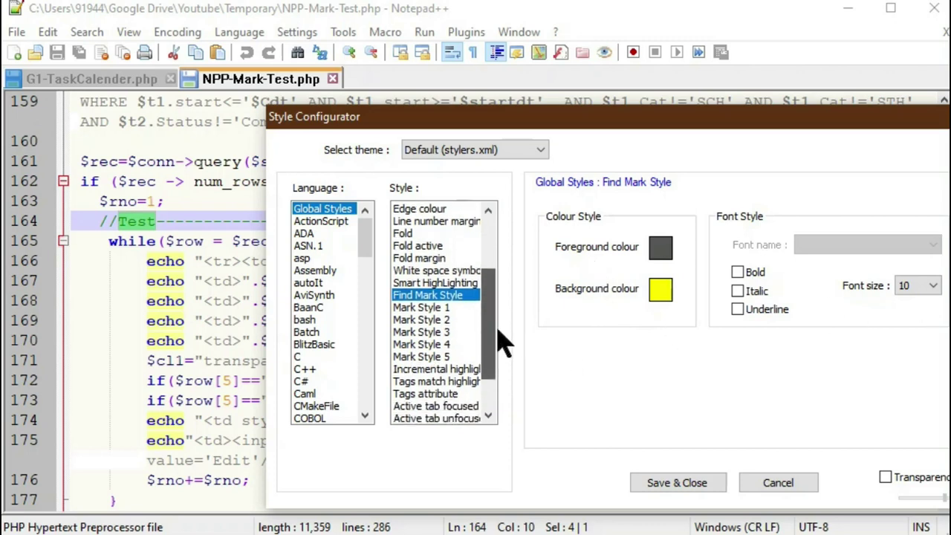
left_click(471, 370)
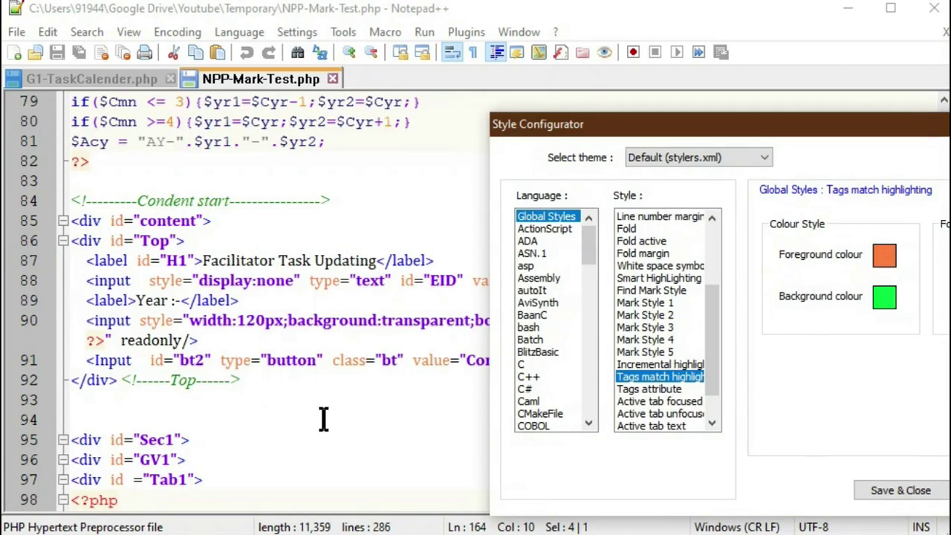
left_click(112, 262)
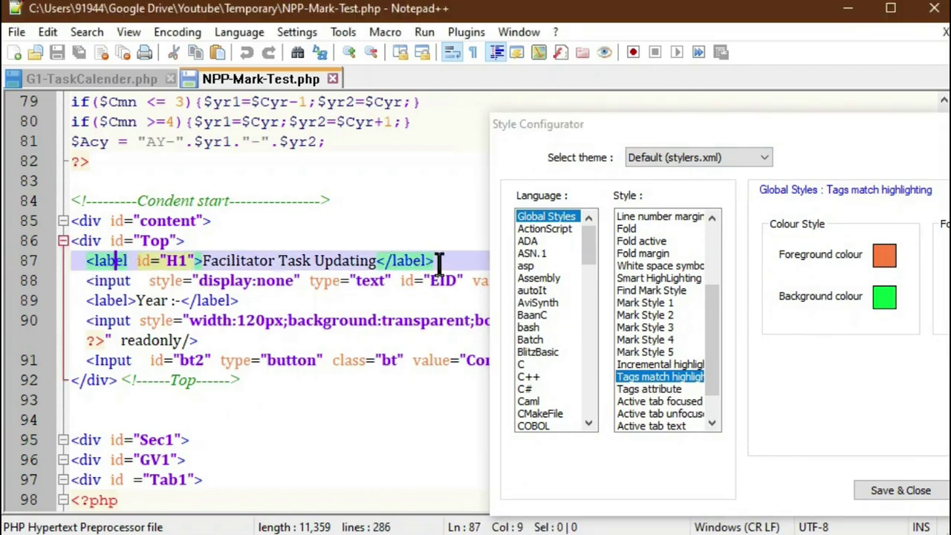
left_click(892, 305)
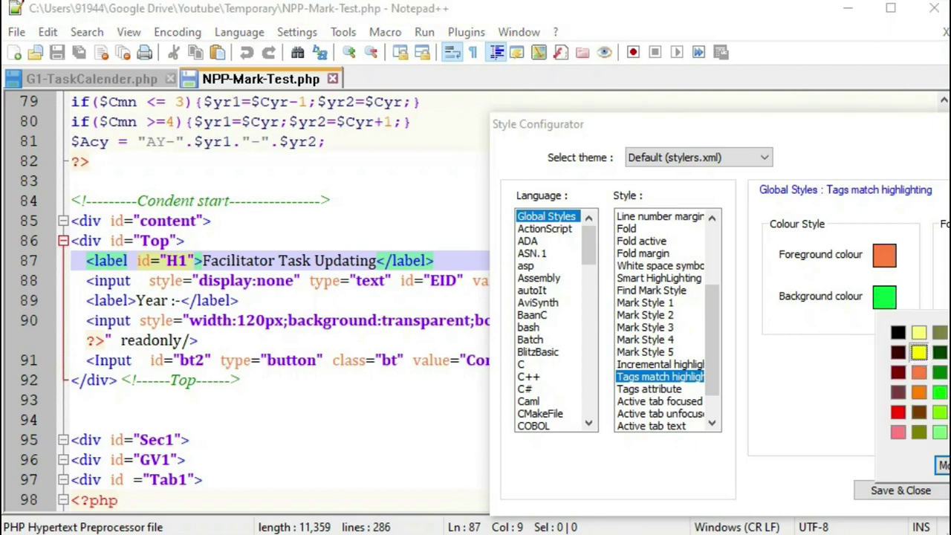
left_click(949, 412)
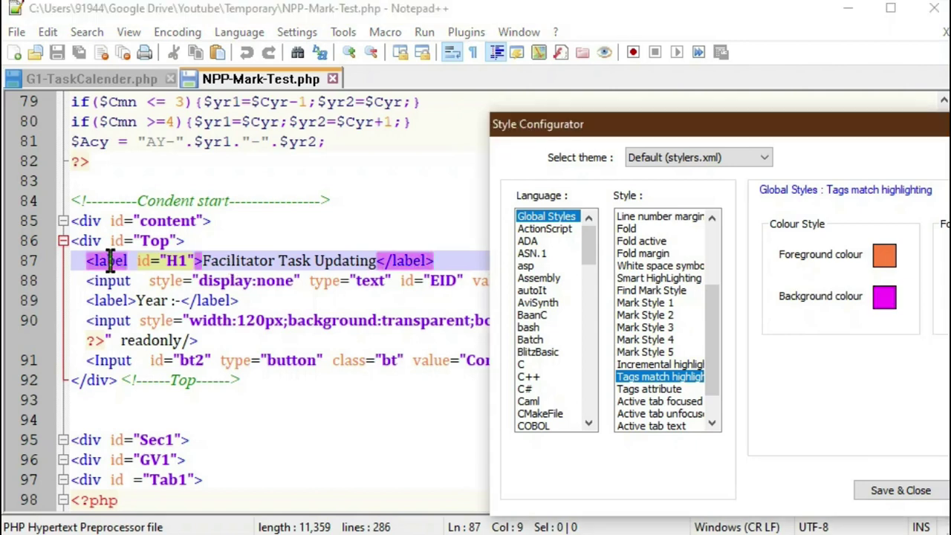
left_click(419, 261)
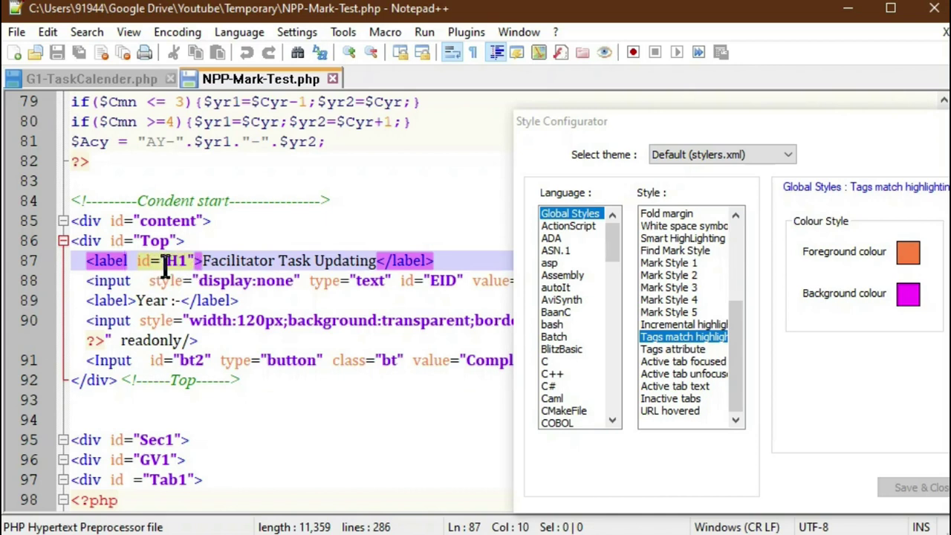
Choose the Tags attribute style and open its background colour palette.
left_click(677, 351)
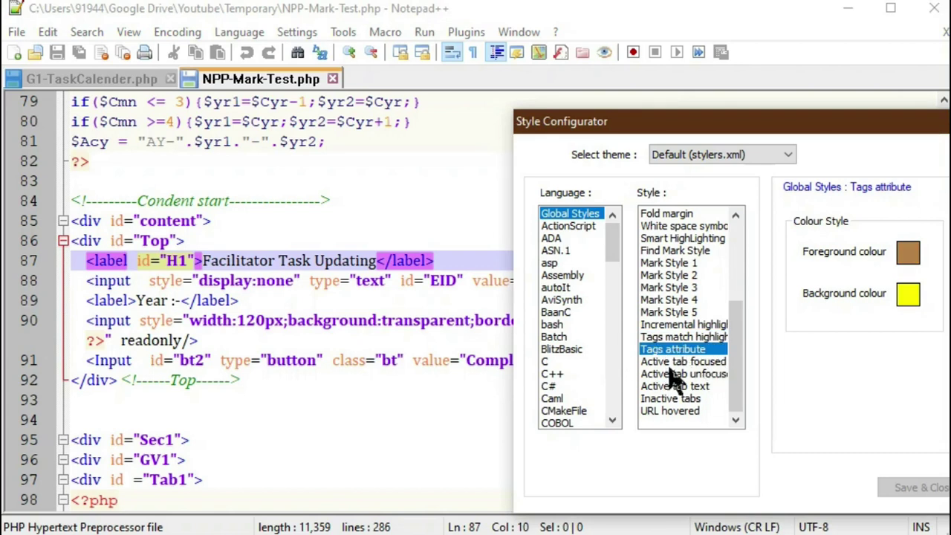
left_click(908, 295)
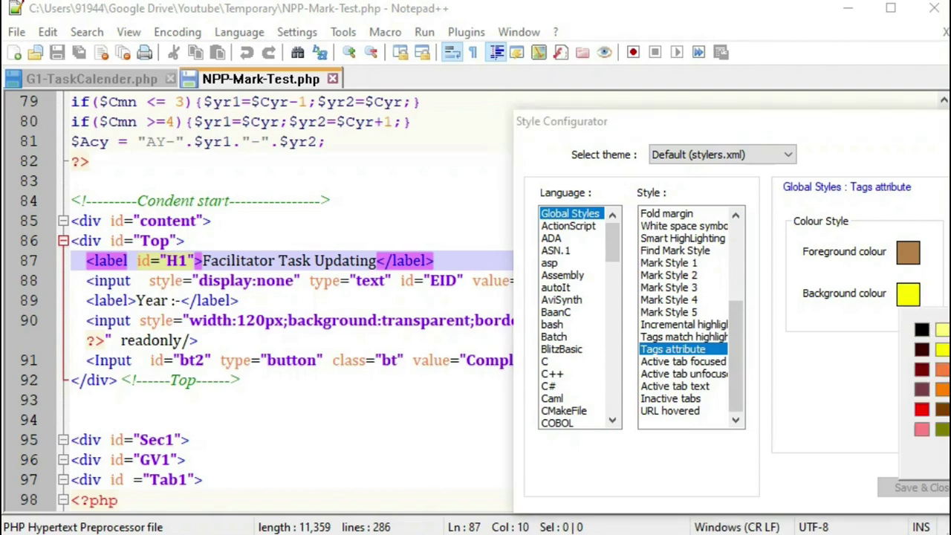
left_click(929, 330)
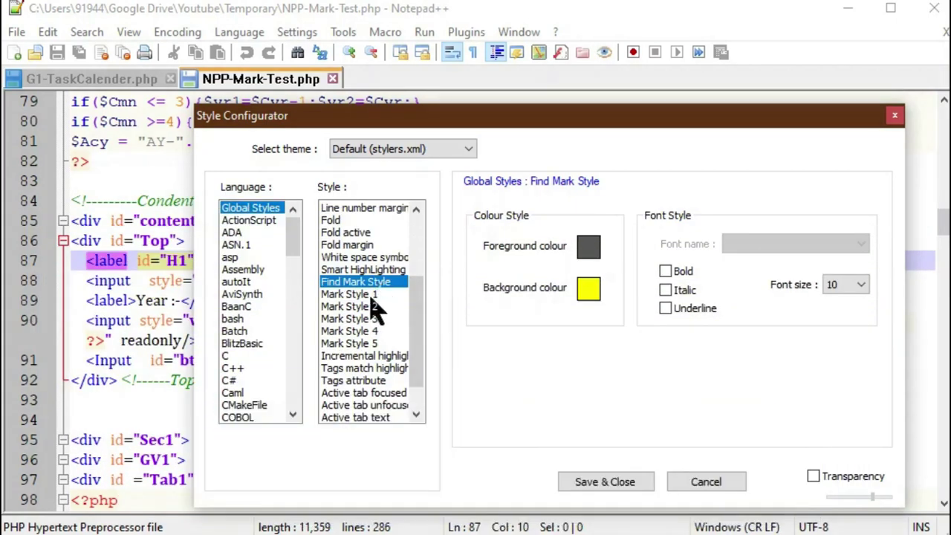
Review the colour settings of Mark Style 1 through Mark Style 5.
left_click(368, 296)
left_click(359, 308)
left_click(353, 319)
left_click(354, 331)
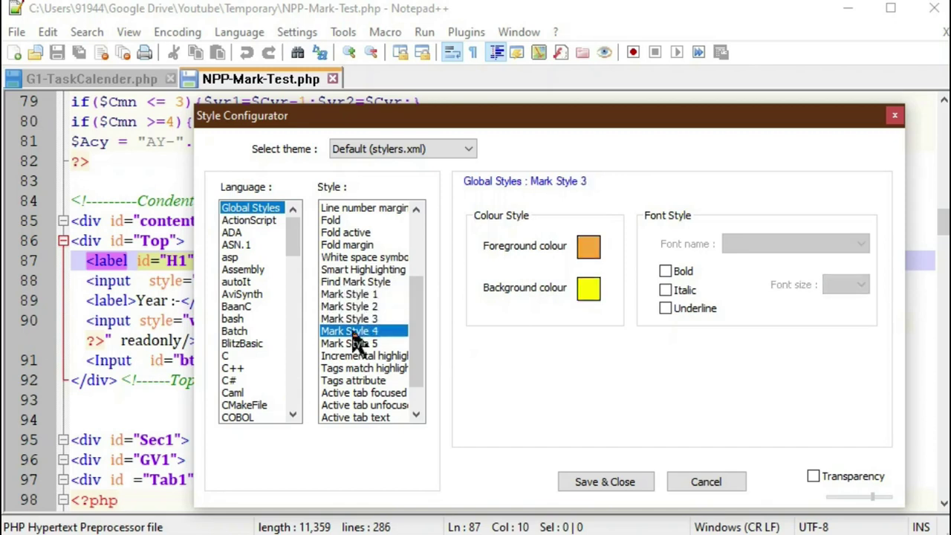
left_click(353, 345)
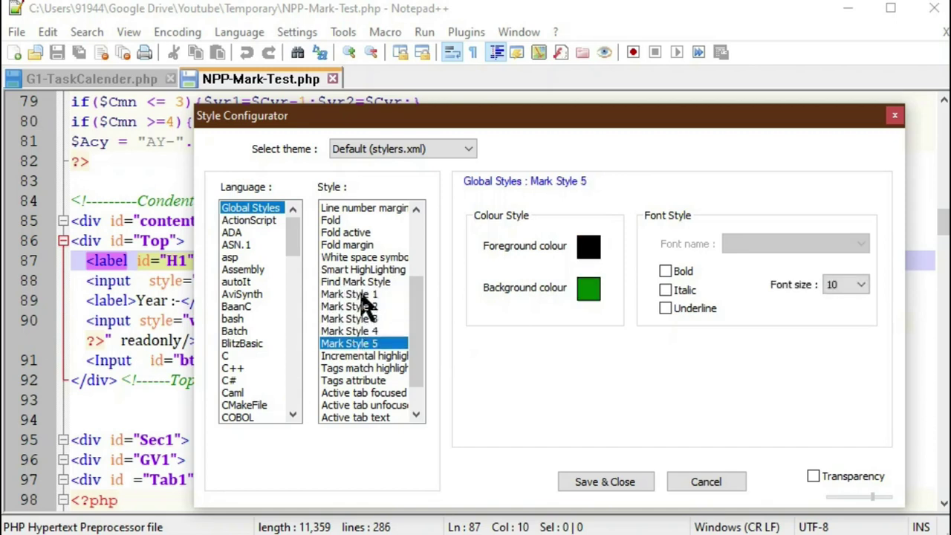
left_click(361, 294)
left_click(362, 344)
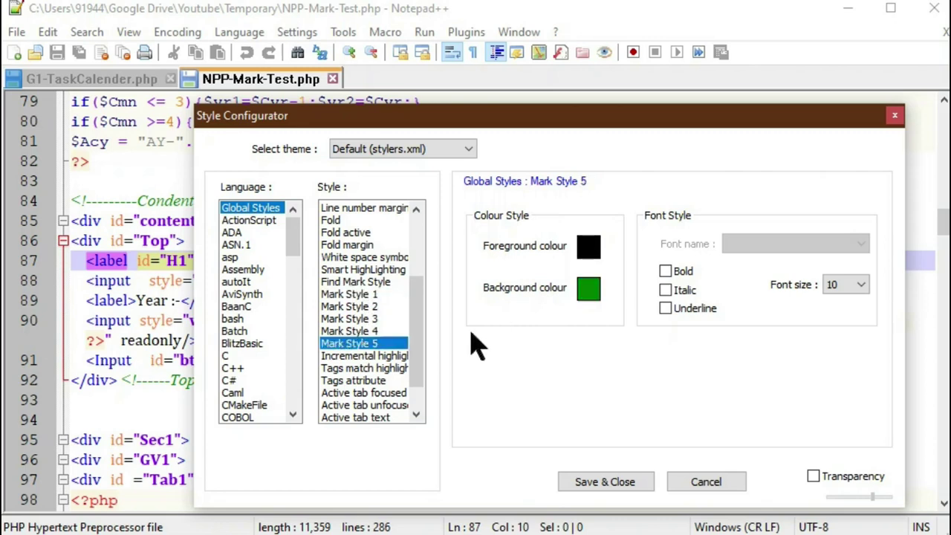
Set the background colour of Mark Style 1 to red and of Mark Style 2 to blue.
left_click(373, 296)
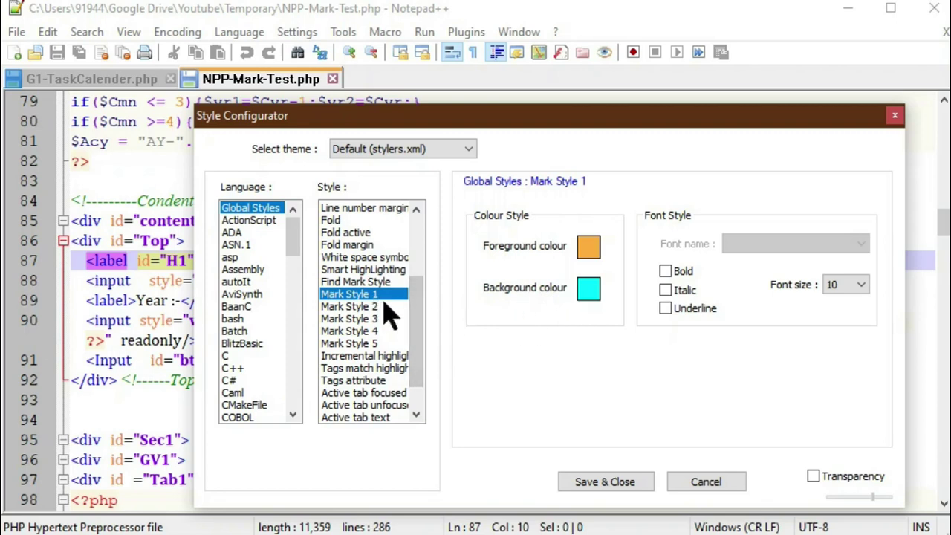
left_click(587, 297)
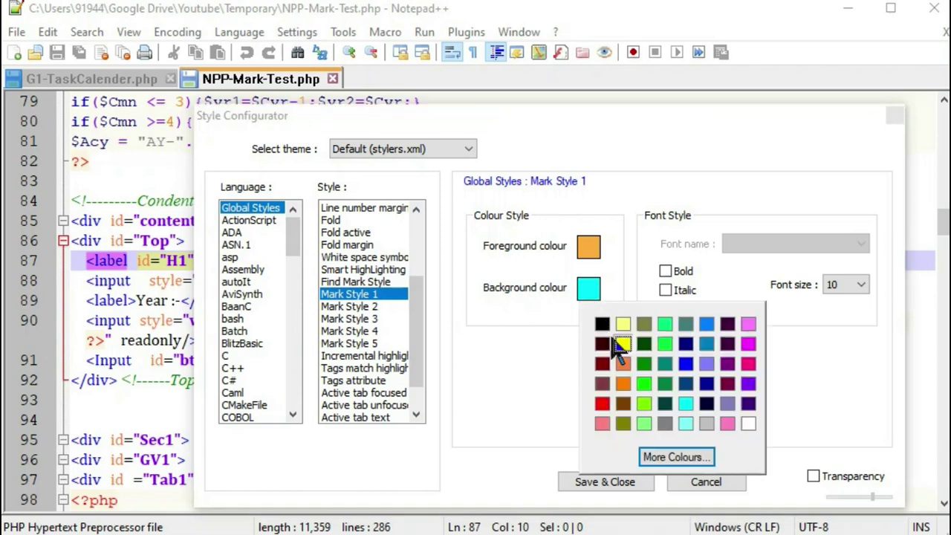
left_click(602, 405)
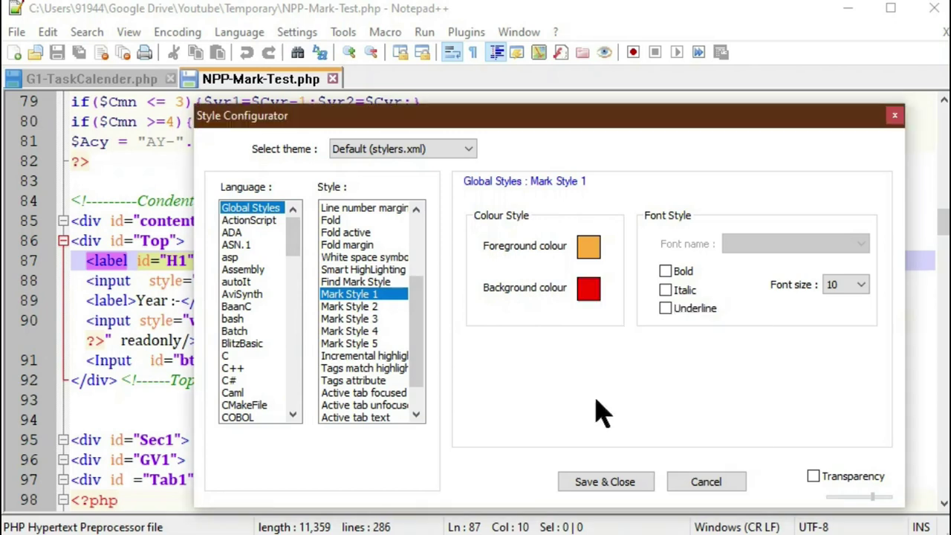
left_click(346, 306)
left_click(590, 293)
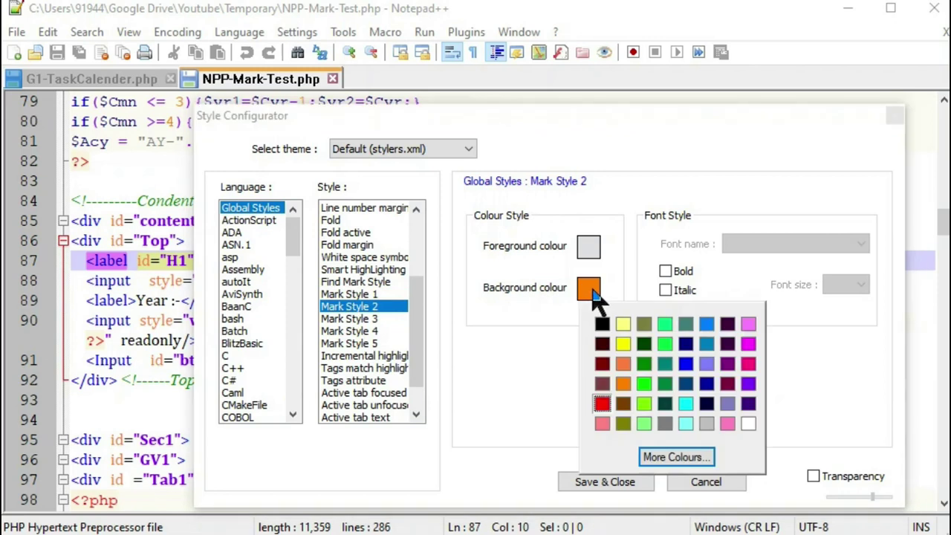
left_click(684, 363)
Set the background colour of Mark Style 3 to bright green and of Mark Style 4 to magenta.
left_click(374, 319)
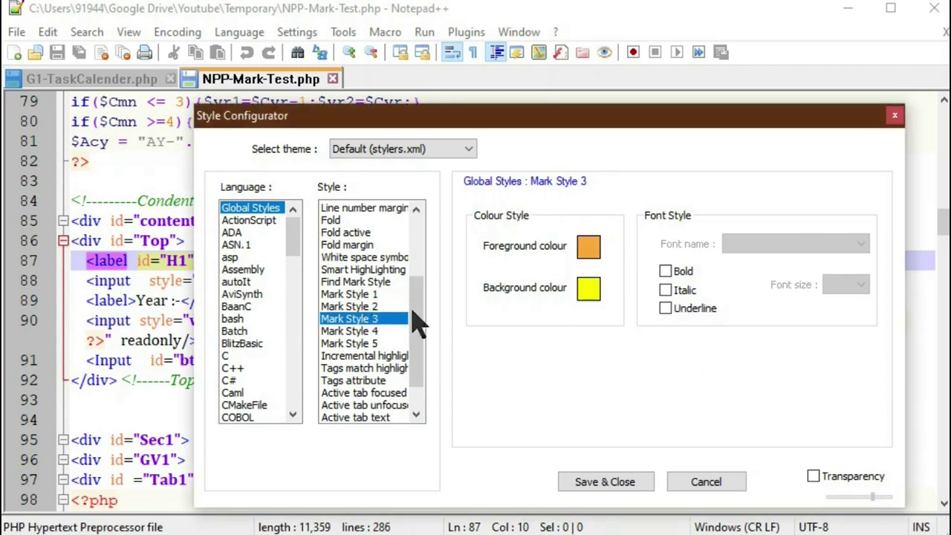
left_click(594, 301)
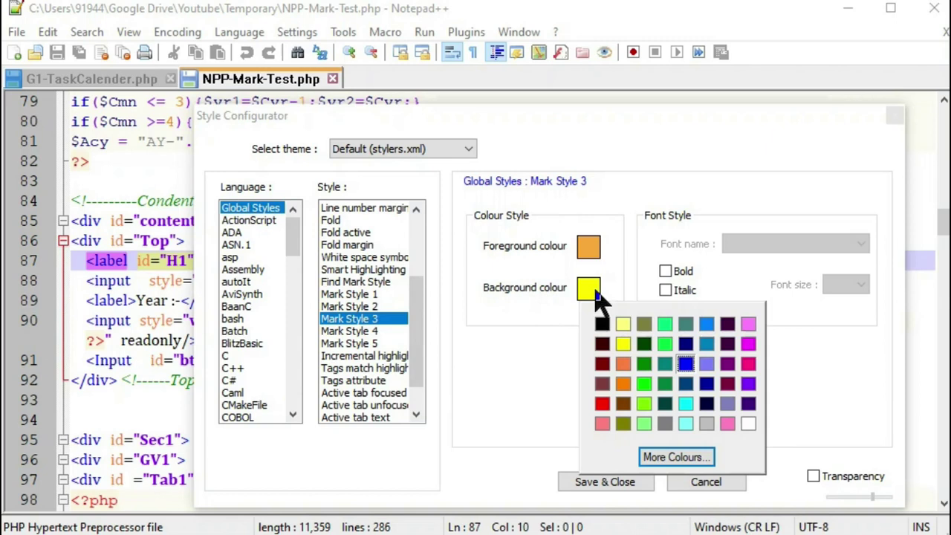
left_click(648, 386)
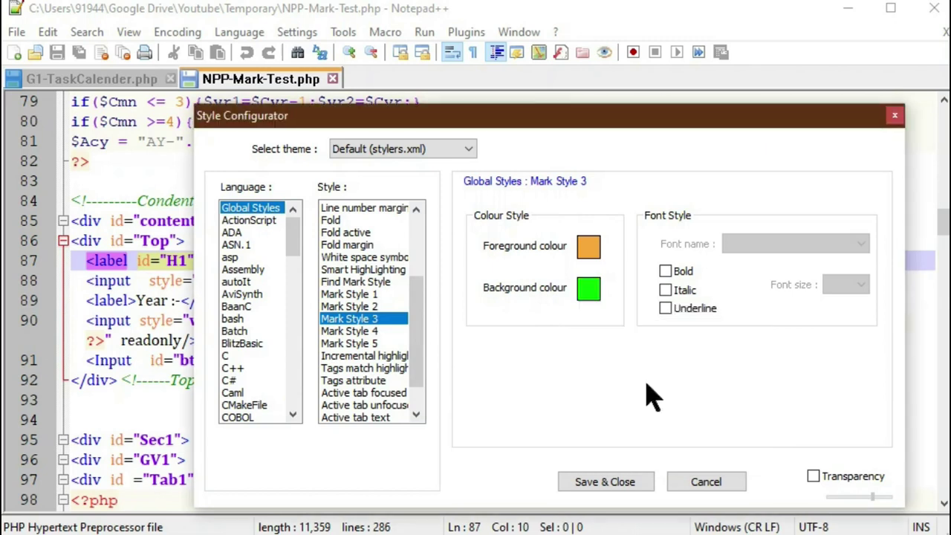
left_click(353, 333)
left_click(591, 297)
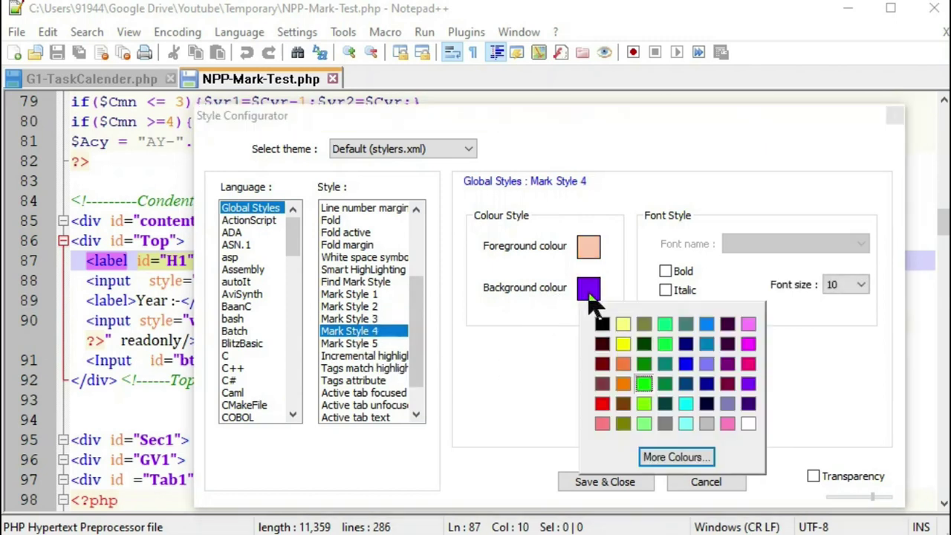
left_click(747, 345)
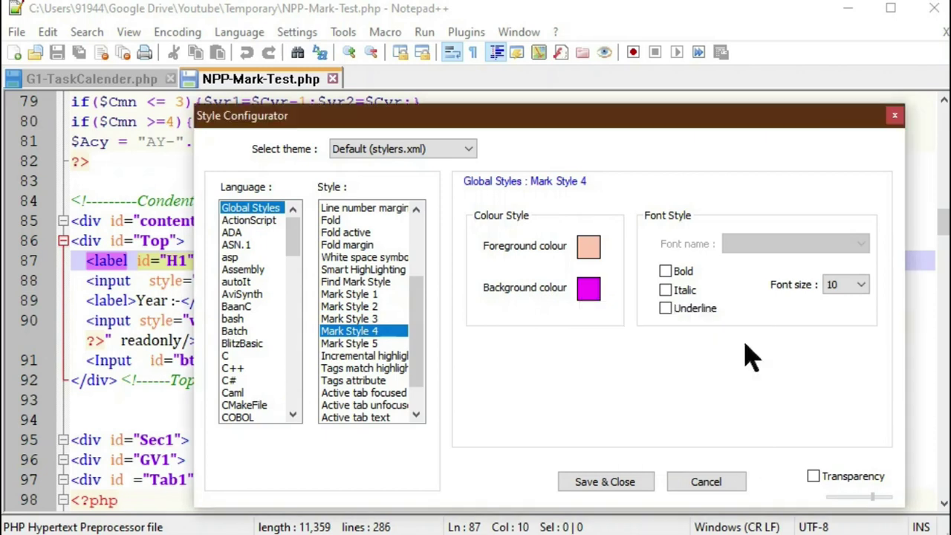
Set the background colour of Mark Style 5 to cyan.
left_click(368, 344)
left_click(593, 295)
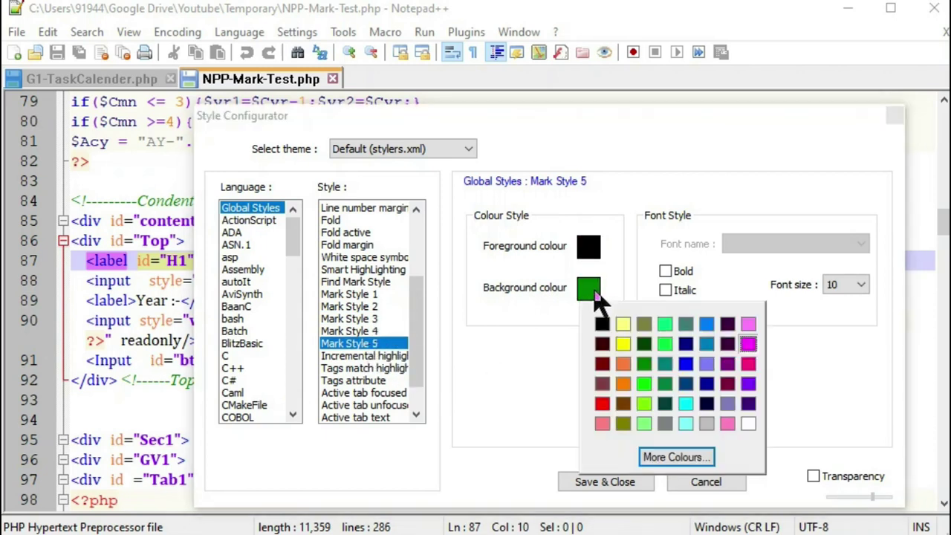
left_click(686, 404)
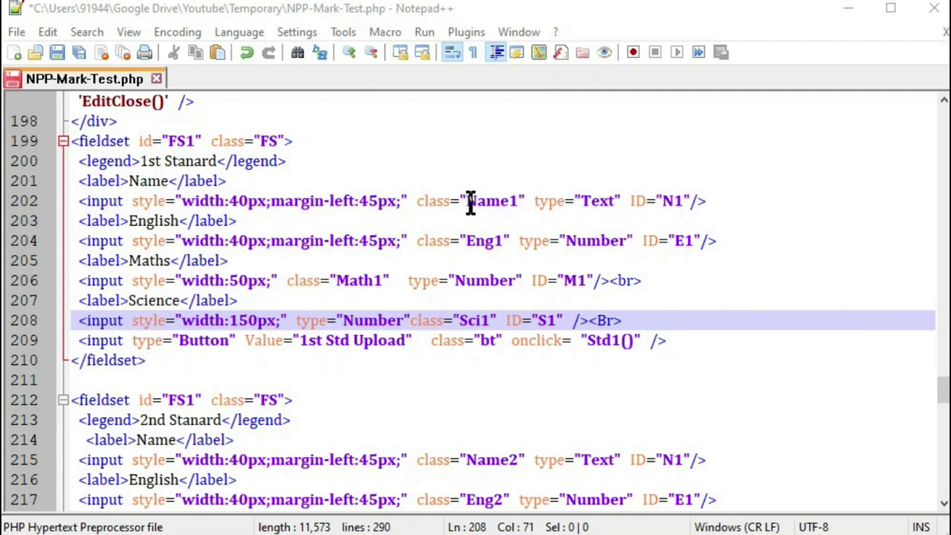
Mark all occurrences of Name from line 202 using the 1st style and check them through the file.
left_click_drag(469, 202, 510, 202)
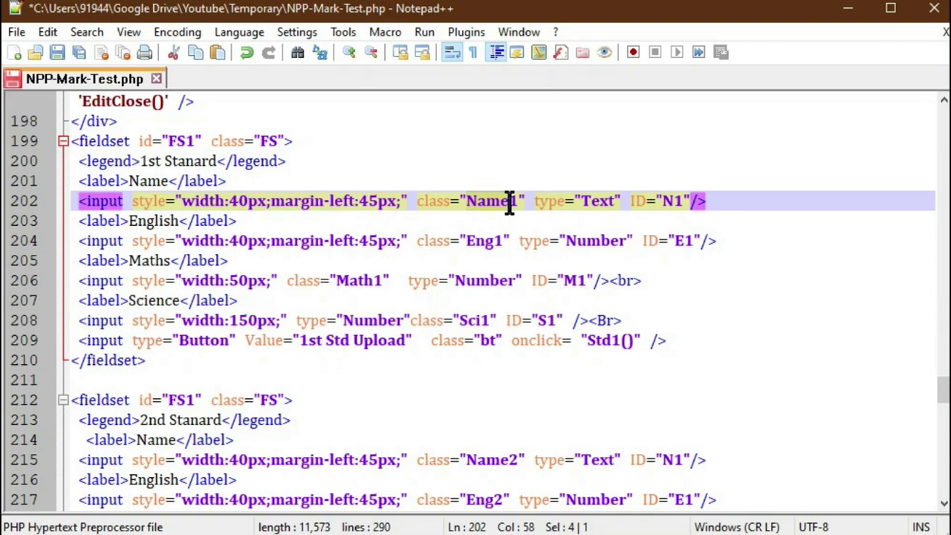
left_click(86, 32)
mouse_move(157, 424)
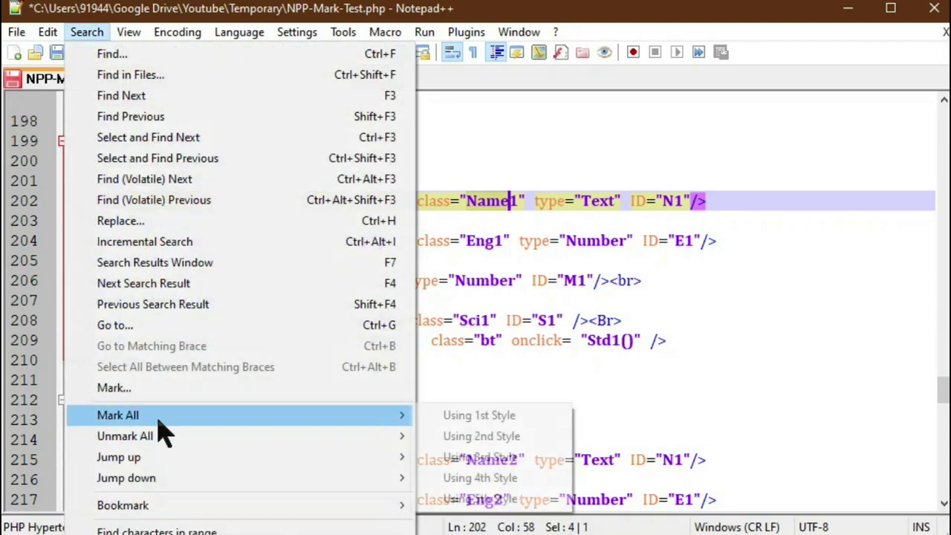
left_click(480, 416)
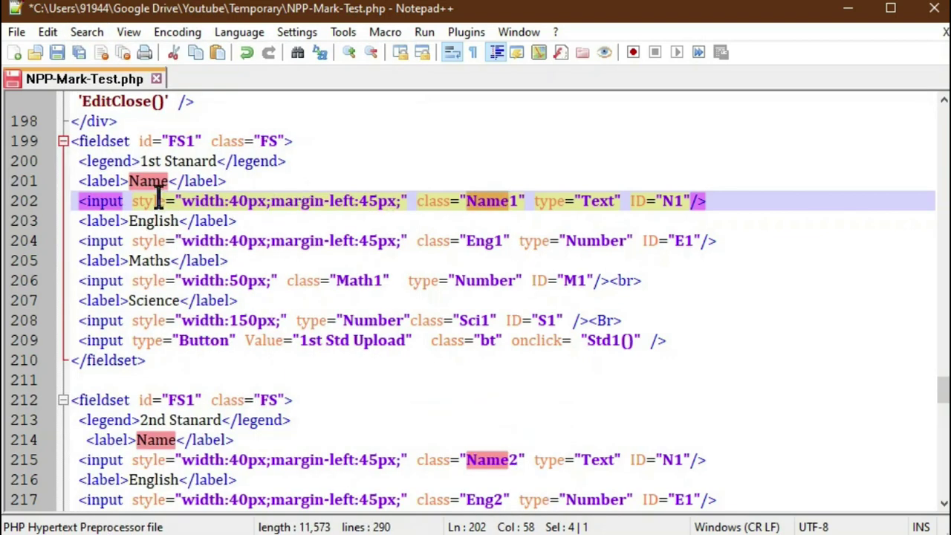
scroll(423, 483, "down", 2)
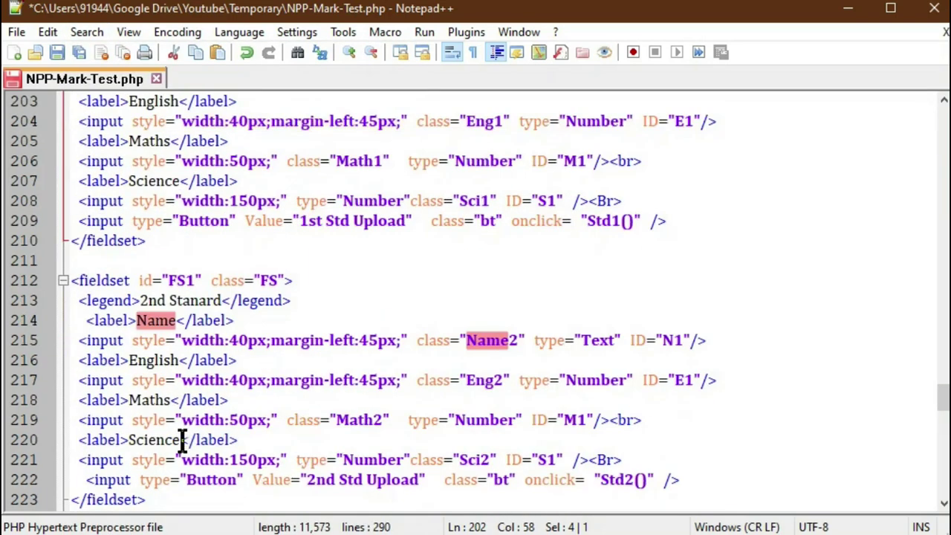
scroll(338, 401, "down", 3)
scroll(379, 453, "up", 5)
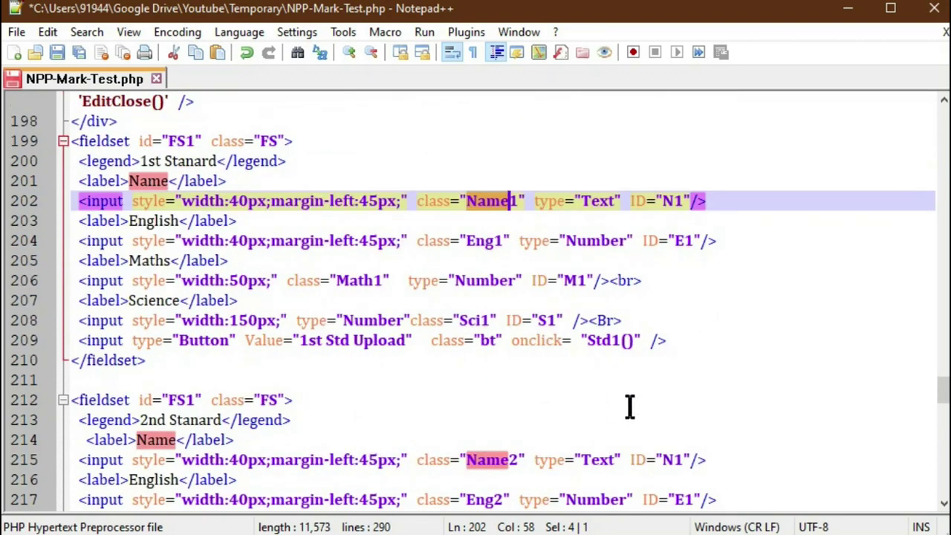
left_click(605, 403)
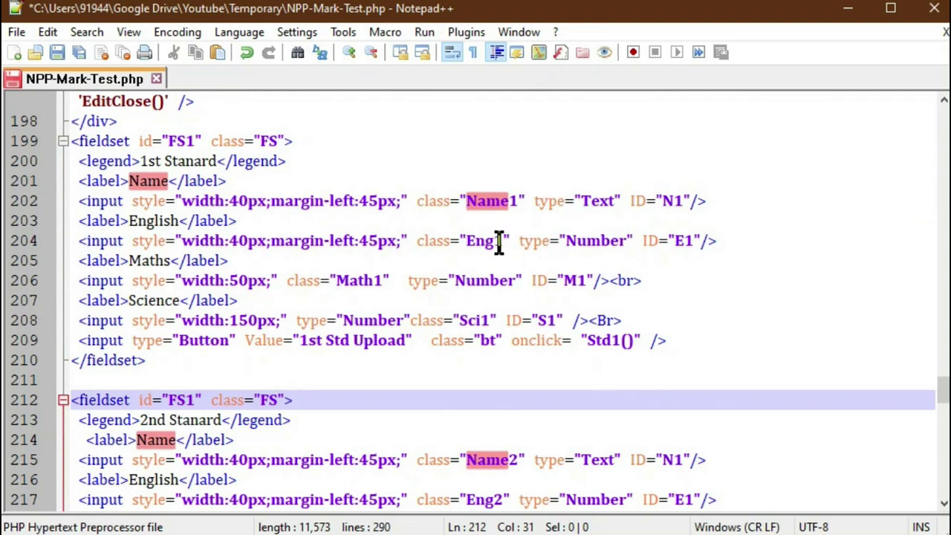
Mark all occurrences of Eng from line 204 using the 2nd style and look over the marked text.
left_click_drag(497, 242, 468, 245)
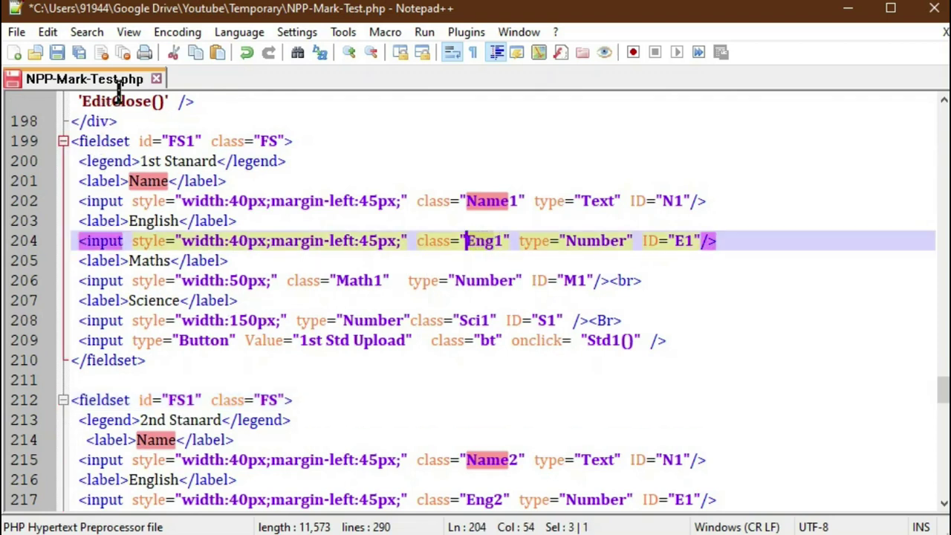
left_click(83, 37)
mouse_move(260, 419)
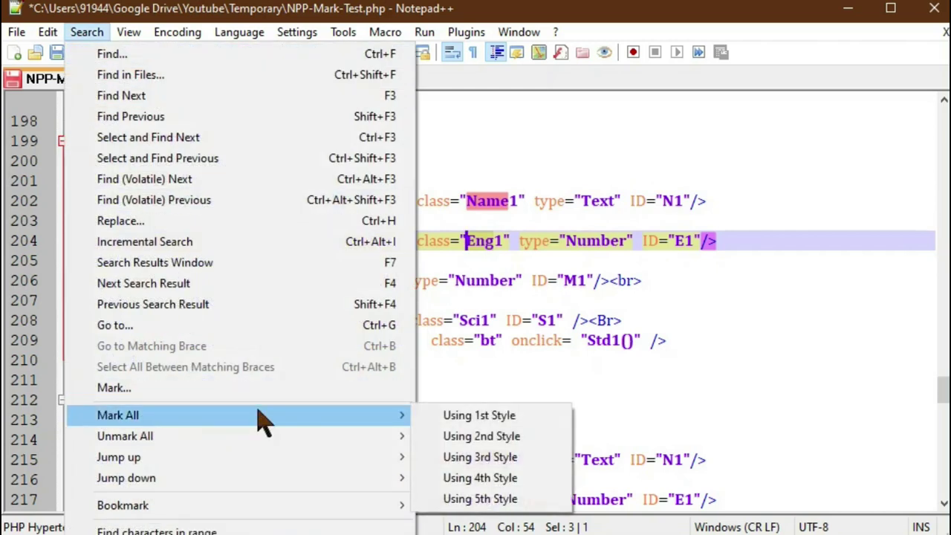
left_click(481, 437)
left_click(726, 380)
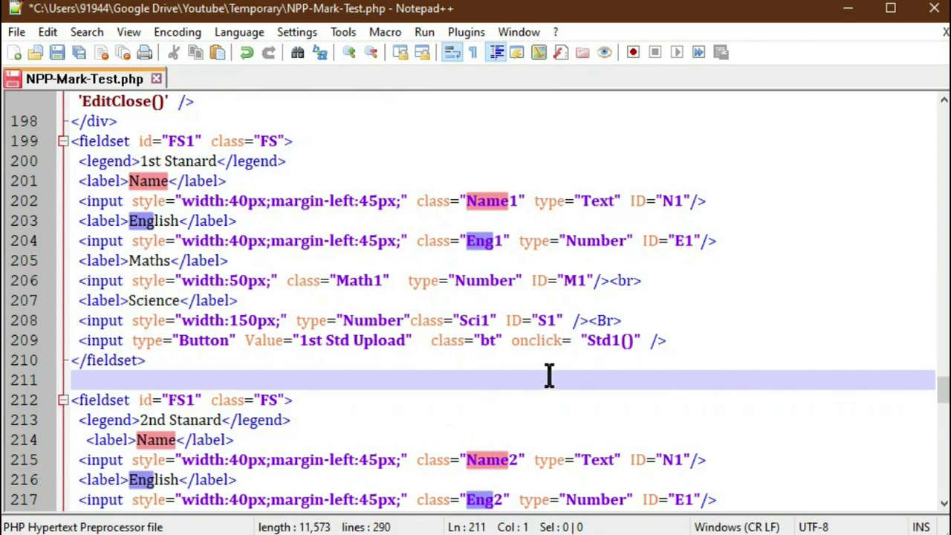
scroll(549, 378, "down", 2)
scroll(523, 400, "up", 2)
Mark all occurrences of Math from line 206 using the 3rd style.
left_click_drag(376, 283, 336, 281)
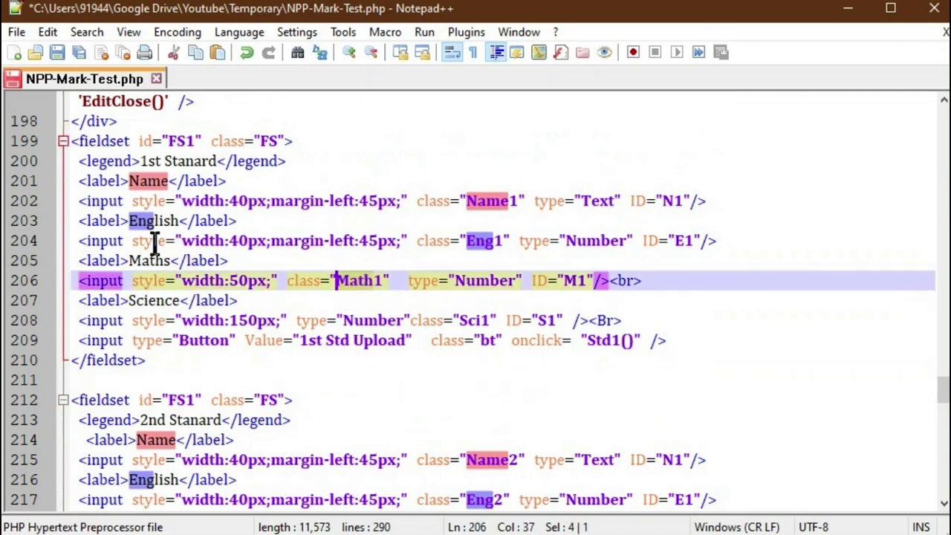
left_click(82, 34)
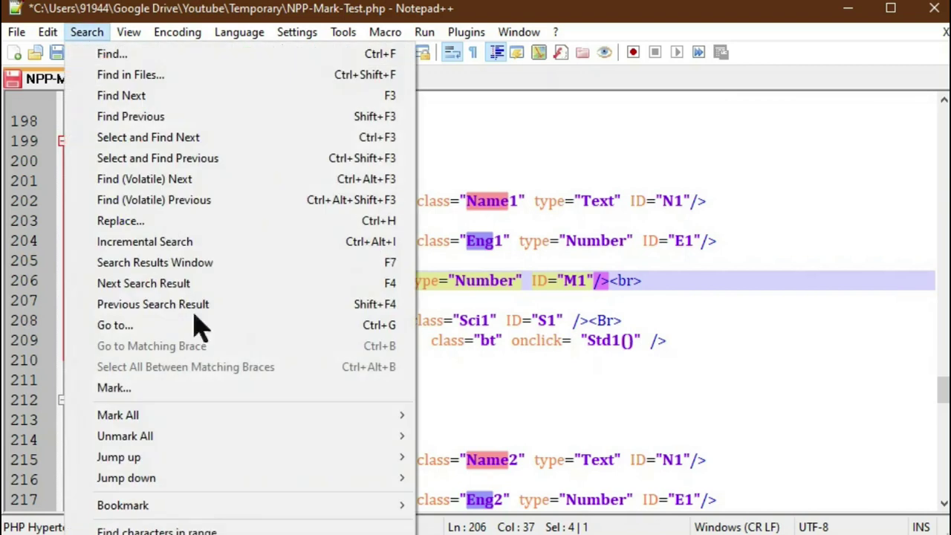
mouse_move(275, 416)
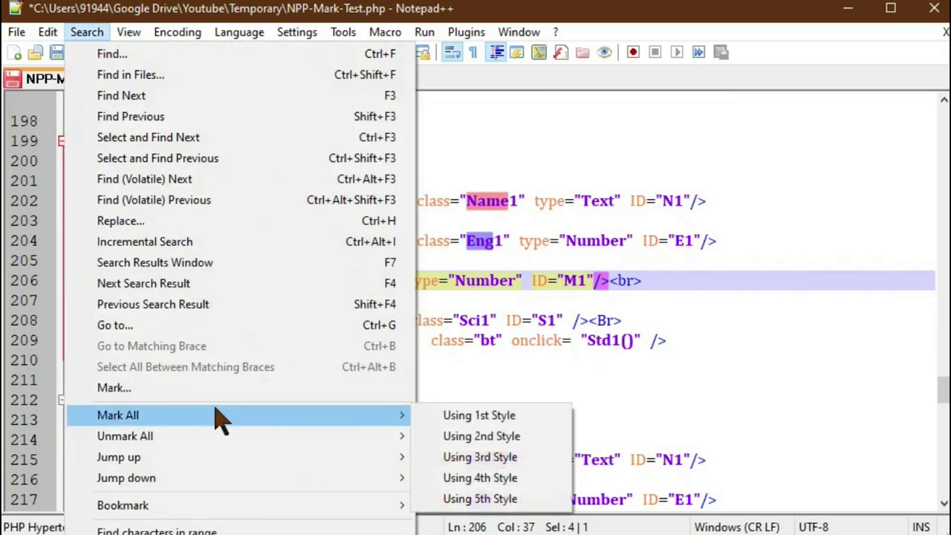
left_click(506, 459)
left_click(662, 399)
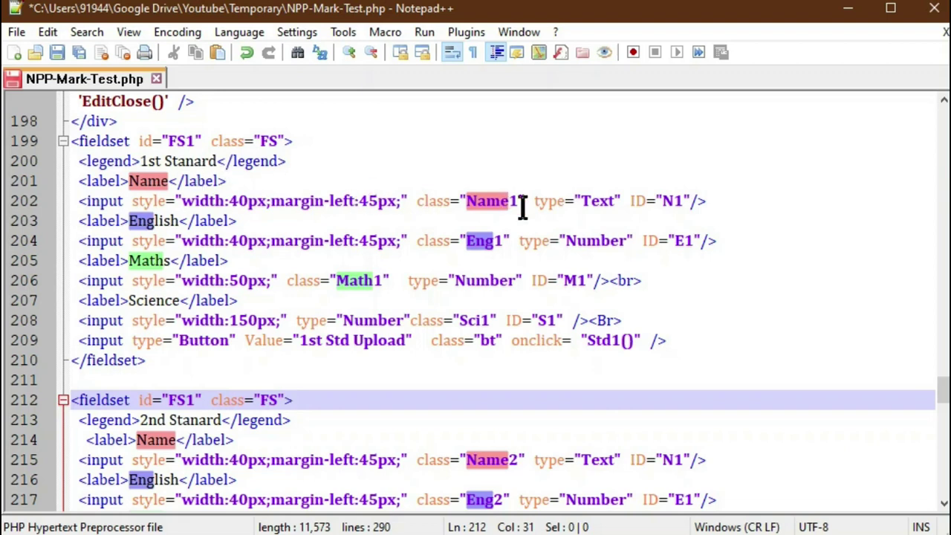
From the end of Name on line 201, jump down to the next text marked with the 1st style.
left_click(171, 181)
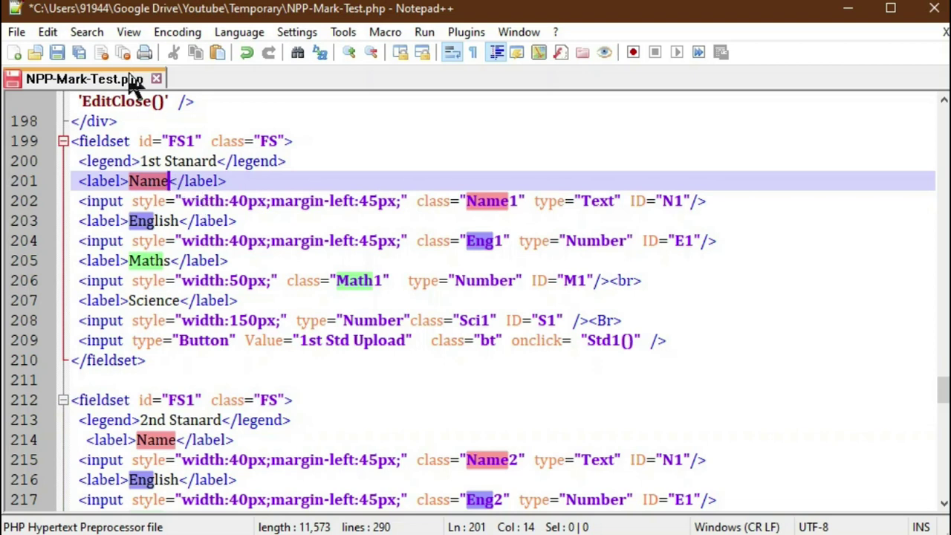
left_click(90, 34)
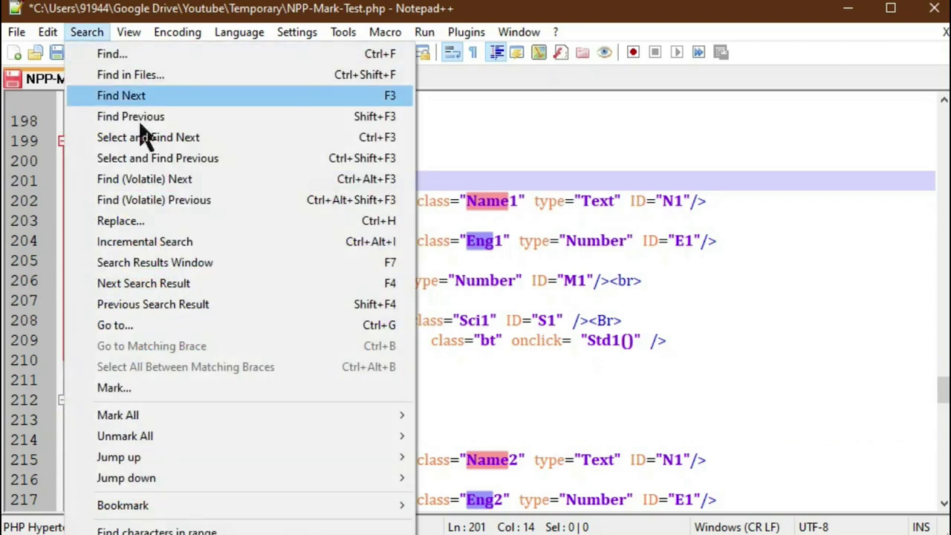
mouse_move(223, 483)
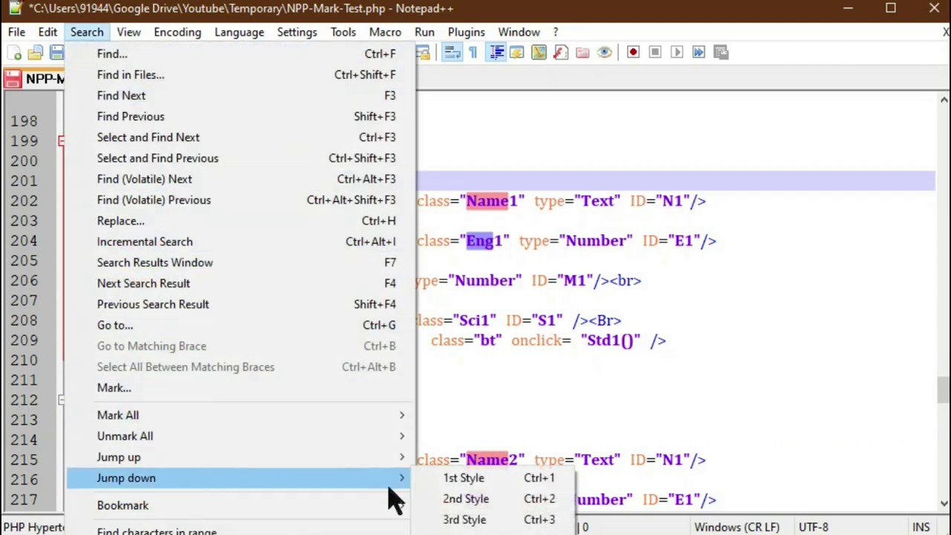
left_click(468, 485)
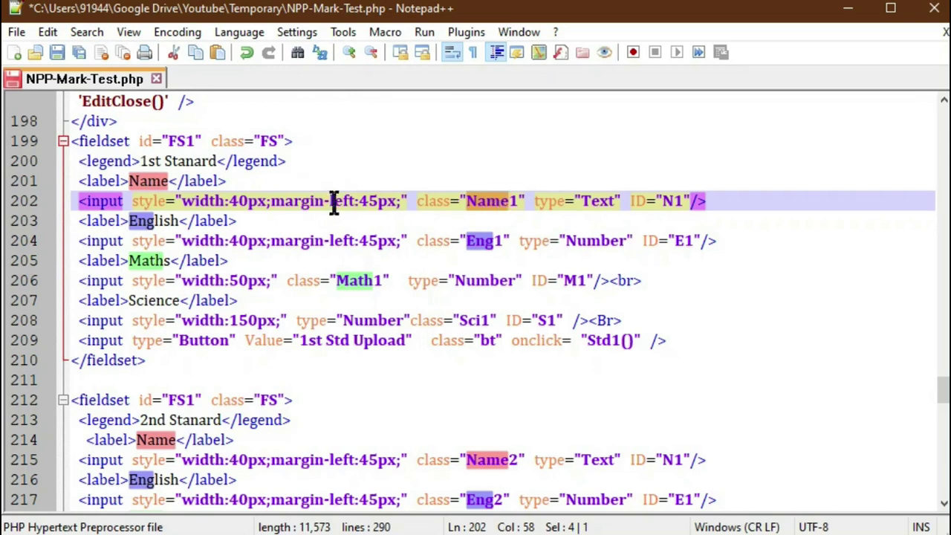
left_click(368, 201)
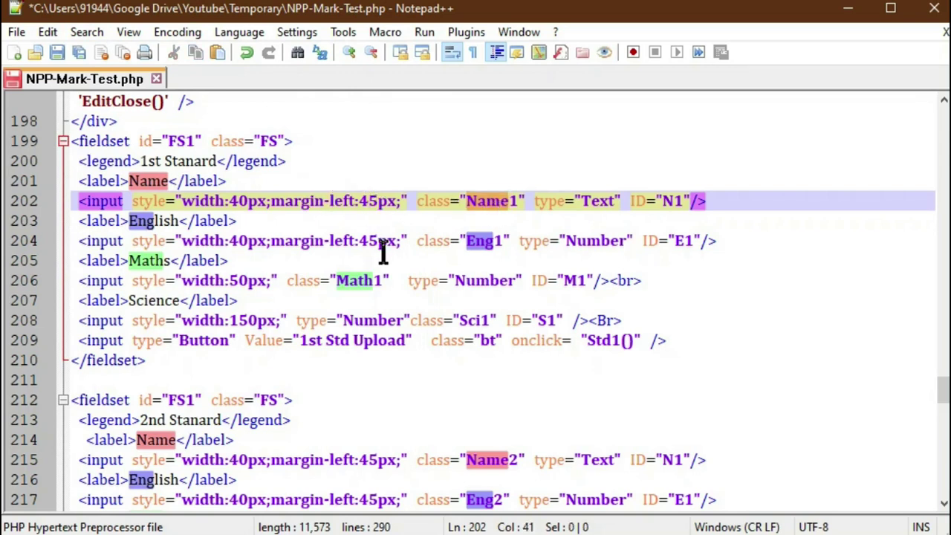
Set the margin-left of the input on line 202 to 15px and view the available Jump down styles.
key("BackSpace")
type("1")
left_click(86, 33)
mouse_move(208, 482)
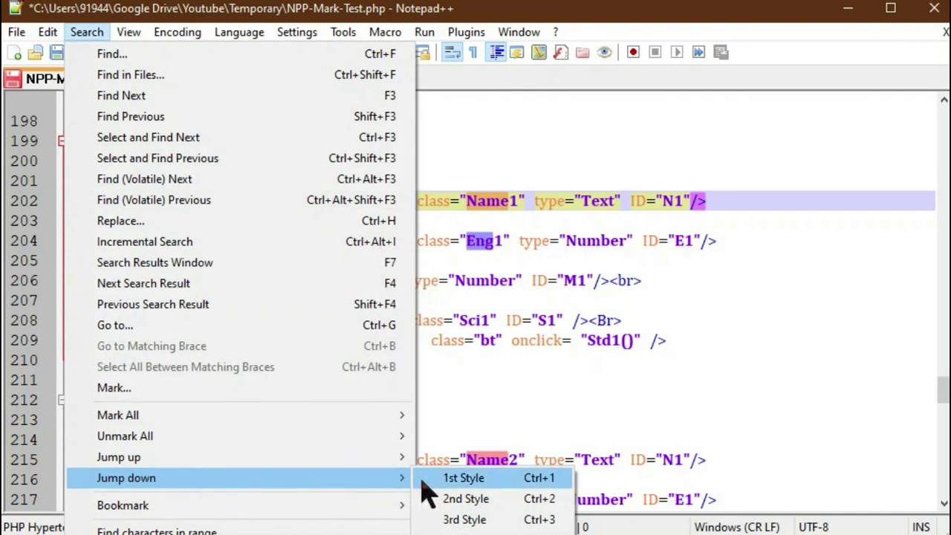
left_click(570, 400)
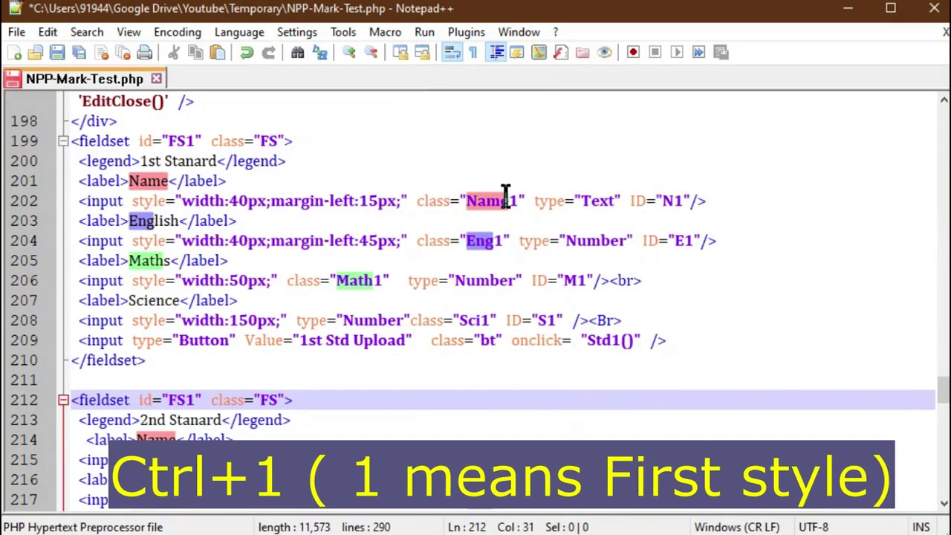
From Name1 on line 202, jump down through the 1st-style marks to Name2 on line 215 and set that line's margin-left to 15px.
left_click(507, 198)
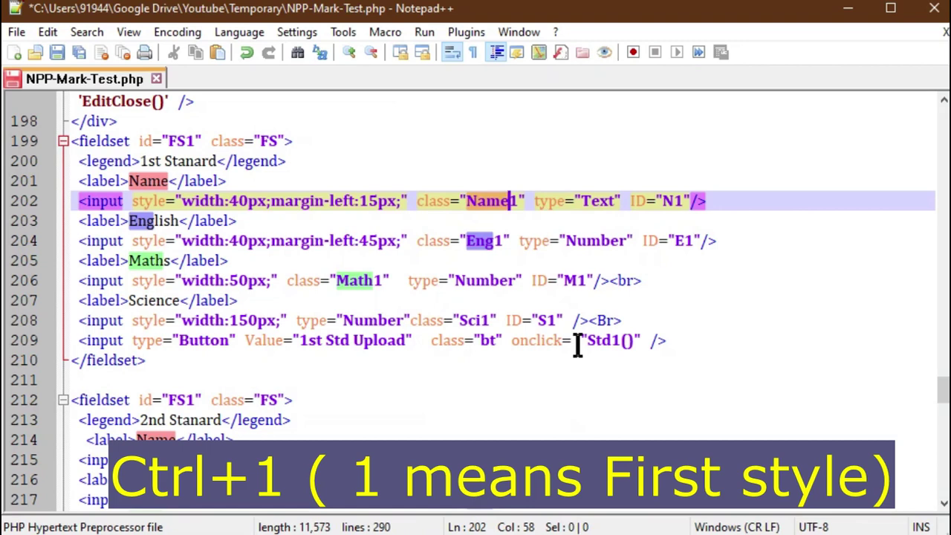
key("ctrl+1")
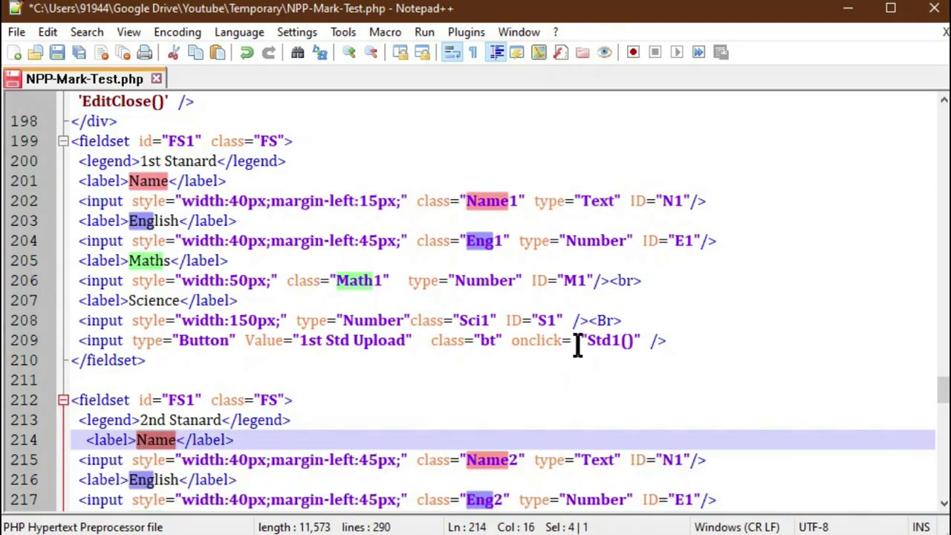
scroll(156, 355, "down", 2)
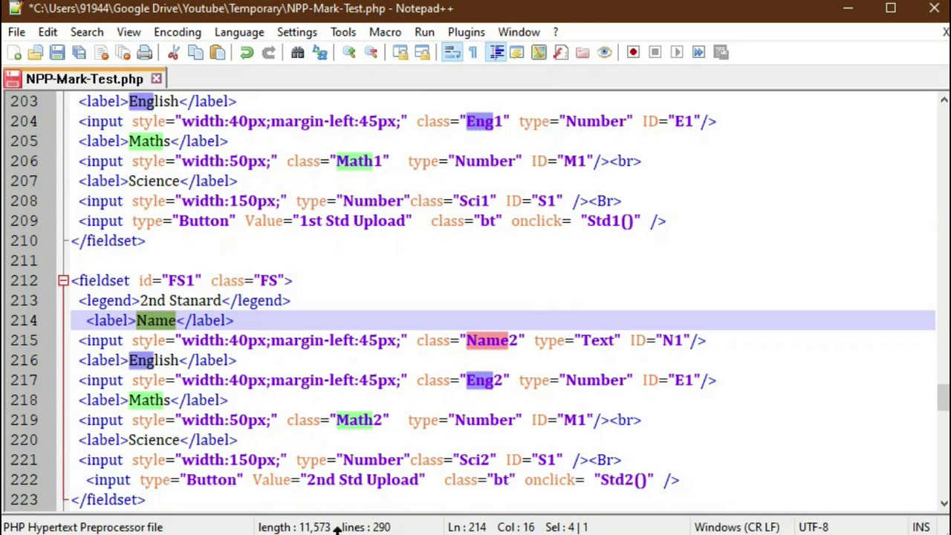
key("ctrl+1")
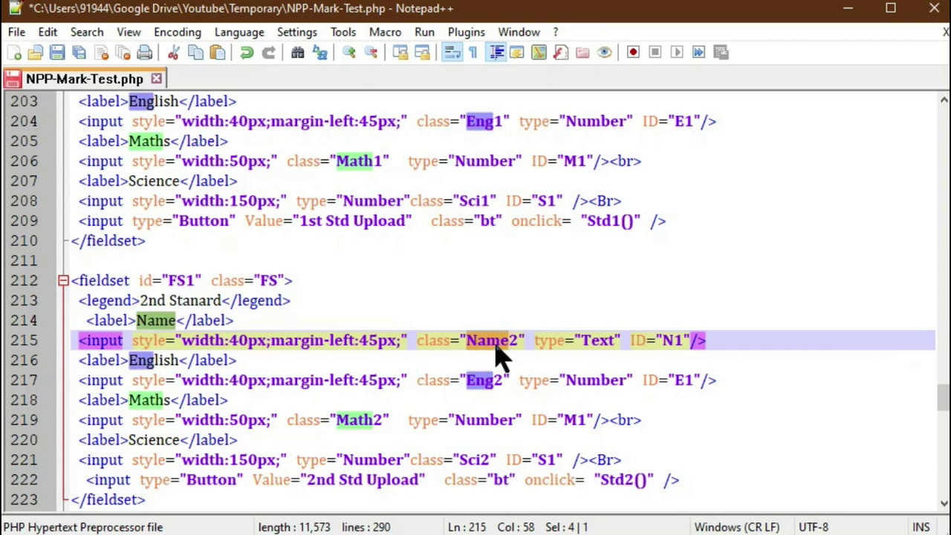
left_click(369, 341)
key("BackSpace")
type("1")
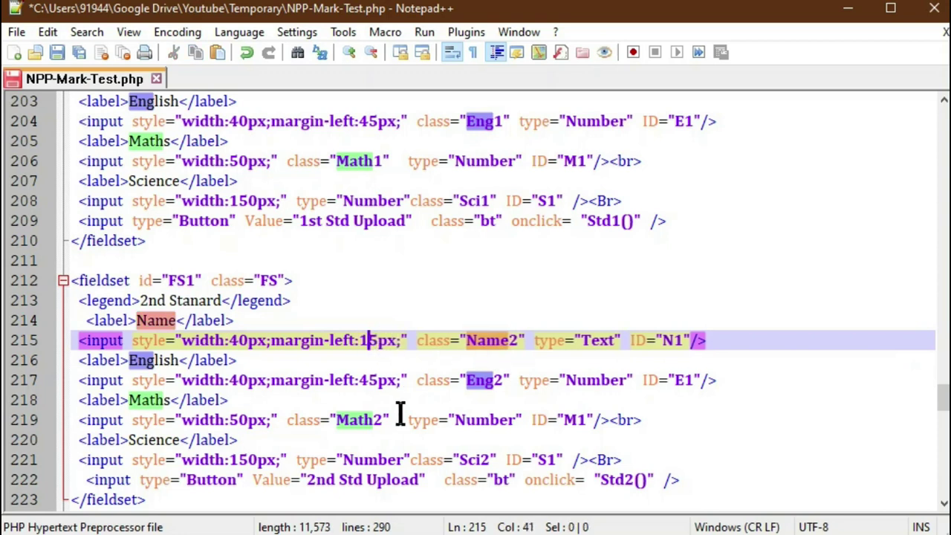
Jump down through the 1st-style marks to Name3 on line 228 and set that line's margin-left to 15px.
key("ctrl+2")
key("ctrl+2")
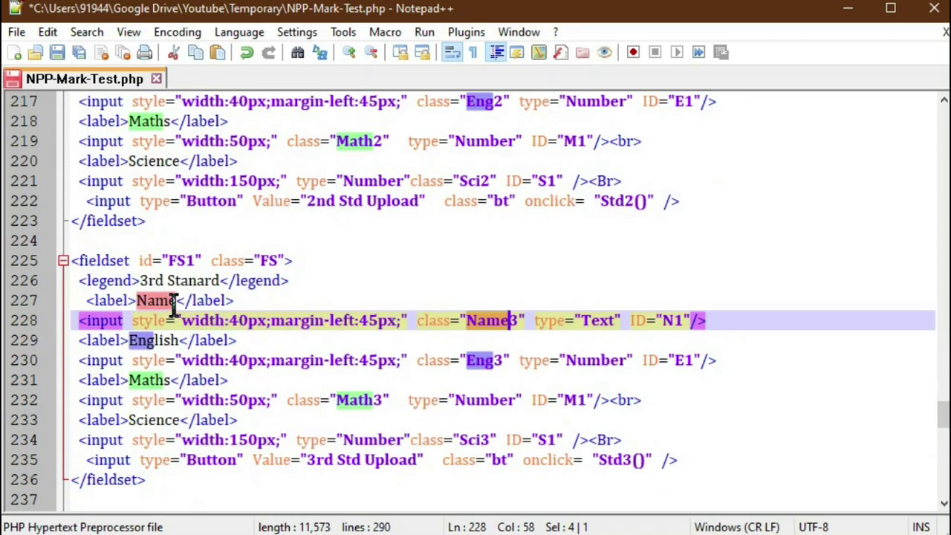
left_click(368, 324)
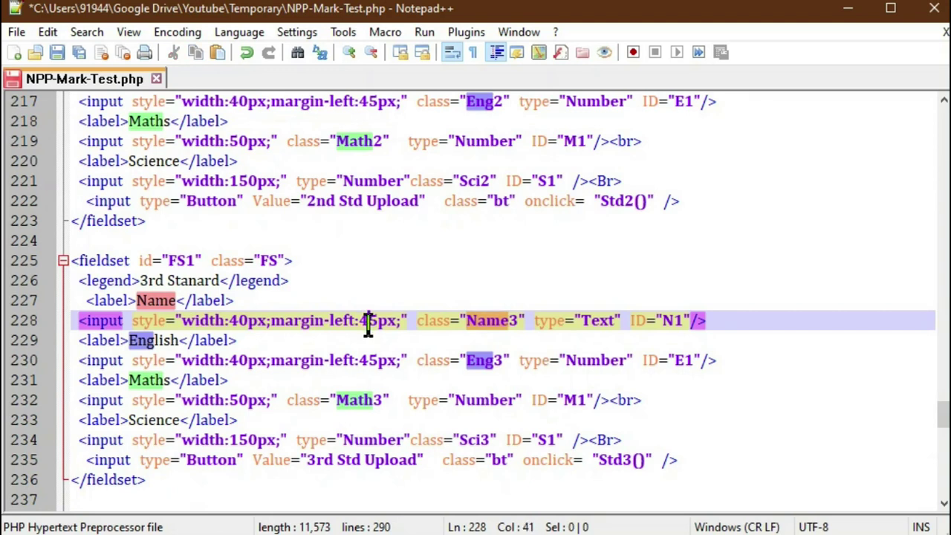
key("BackSpace")
type("1")
From Eng3 on line 230, jump up through the text marked with the 2nd style to Eng2 on line 217.
left_click(432, 283)
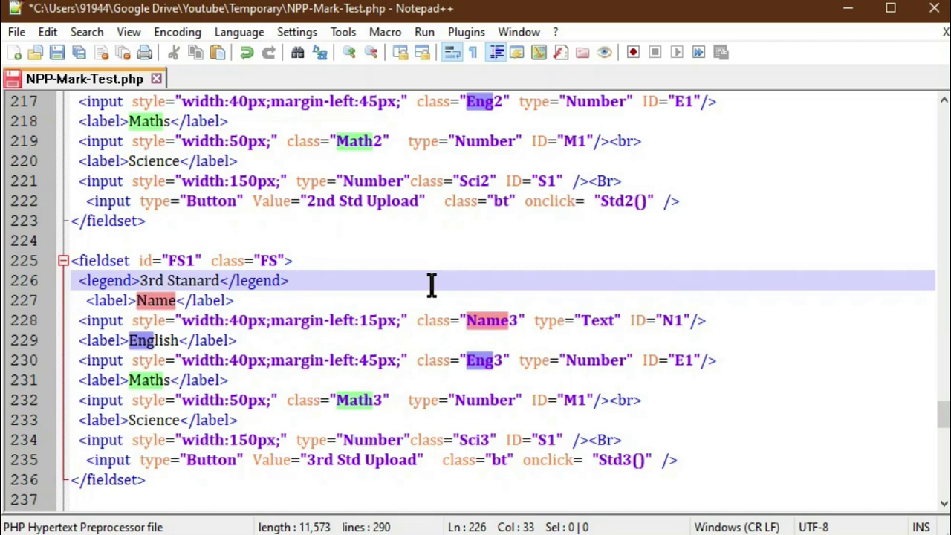
key("Down")
key("Down")
key("Down")
key("Down")
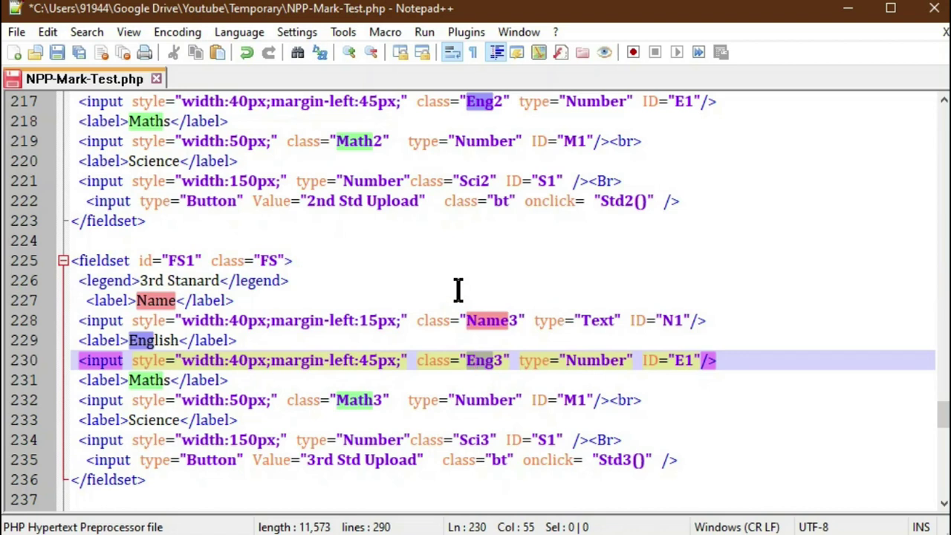
left_click(85, 34)
mouse_move(225, 464)
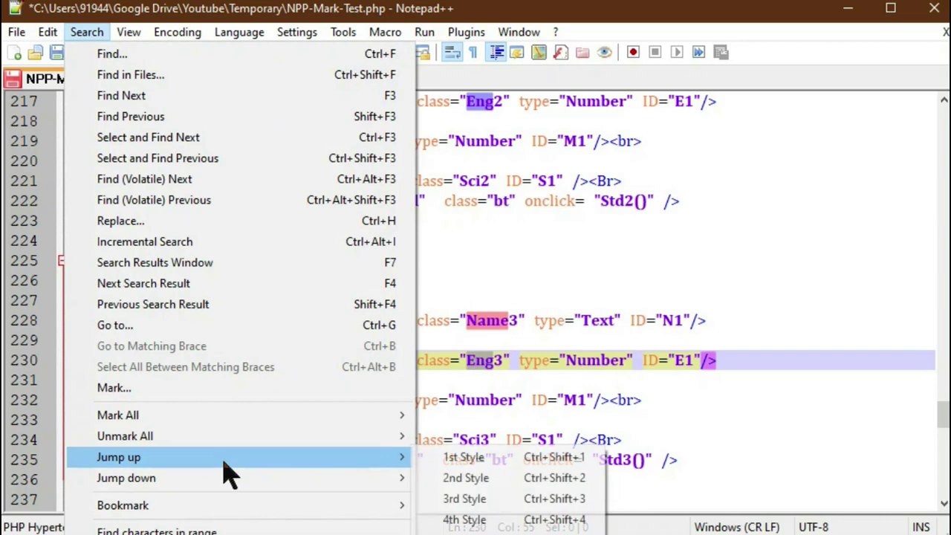
left_click(464, 480)
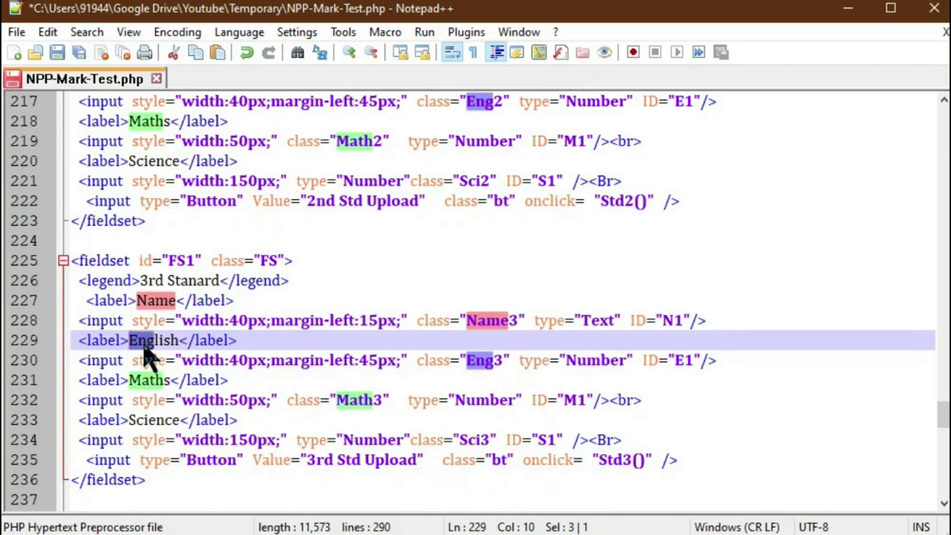
key("ctrl+shift+2")
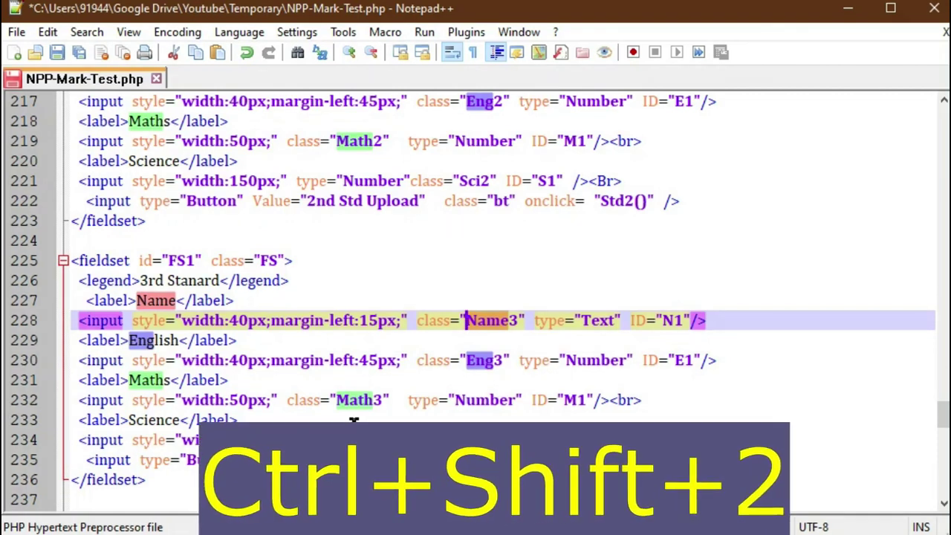
key("ctrl+shift+2")
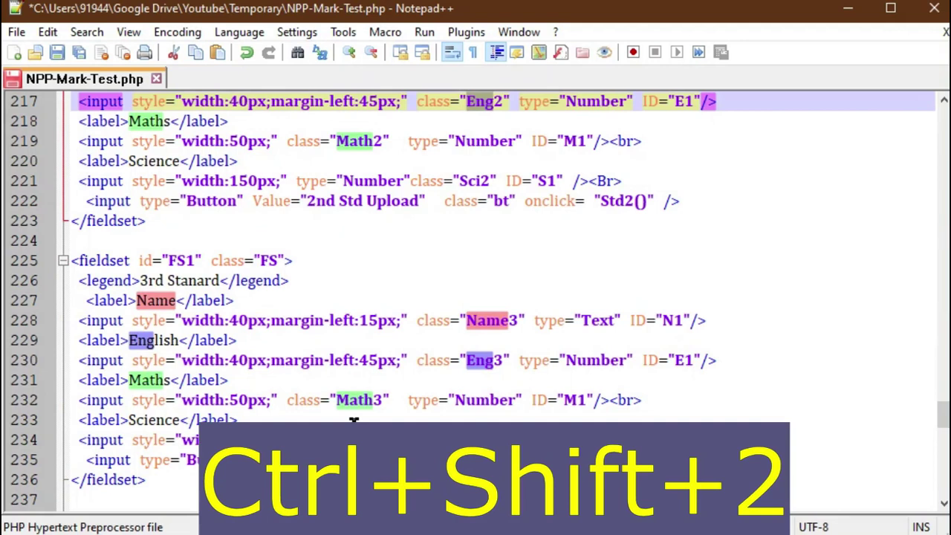
Mark all occurrences of Sci from line 221 using the 4th style.
scroll(475, 364, "up", 3)
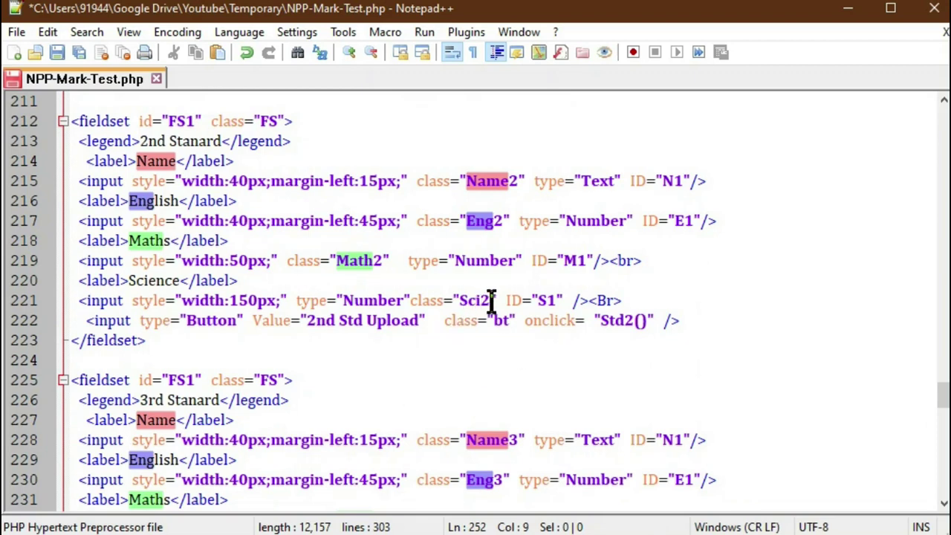
left_click_drag(481, 301, 456, 300)
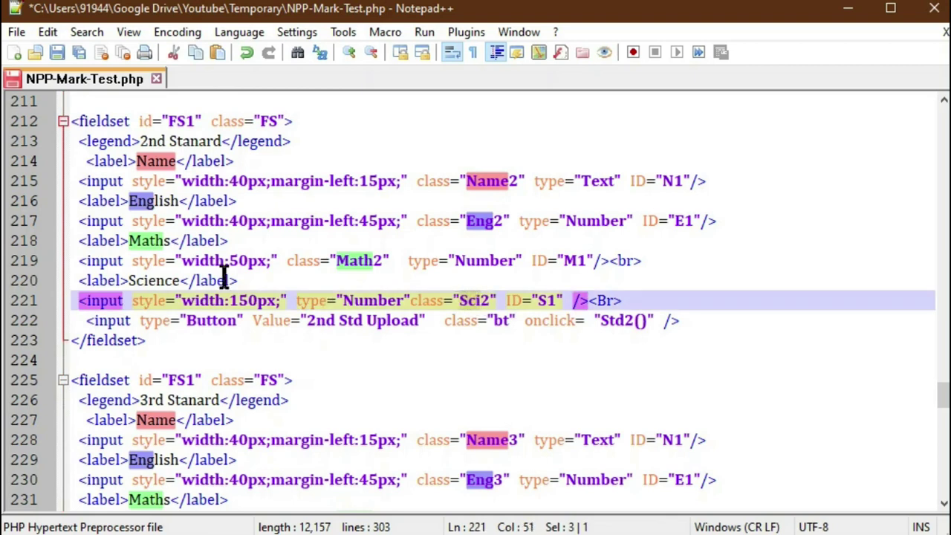
left_click(83, 32)
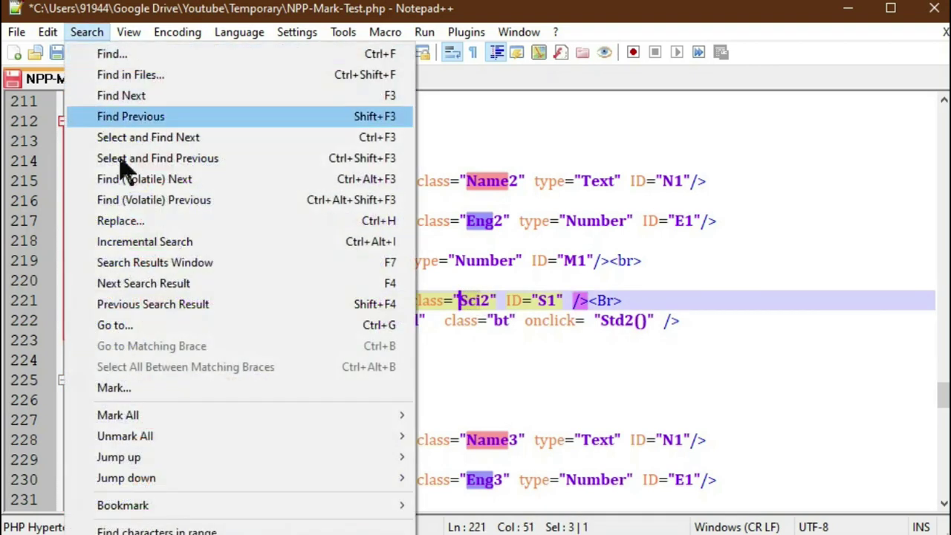
mouse_move(255, 418)
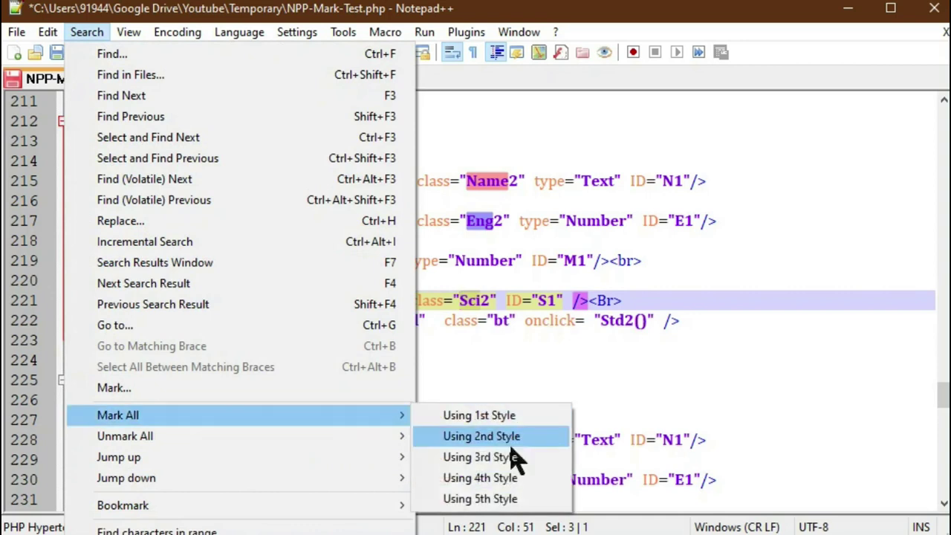
left_click(509, 478)
Mark all occurrences of Bio from line 234 using the 4th style and look over the marked text.
scroll(505, 446, "down", 4)
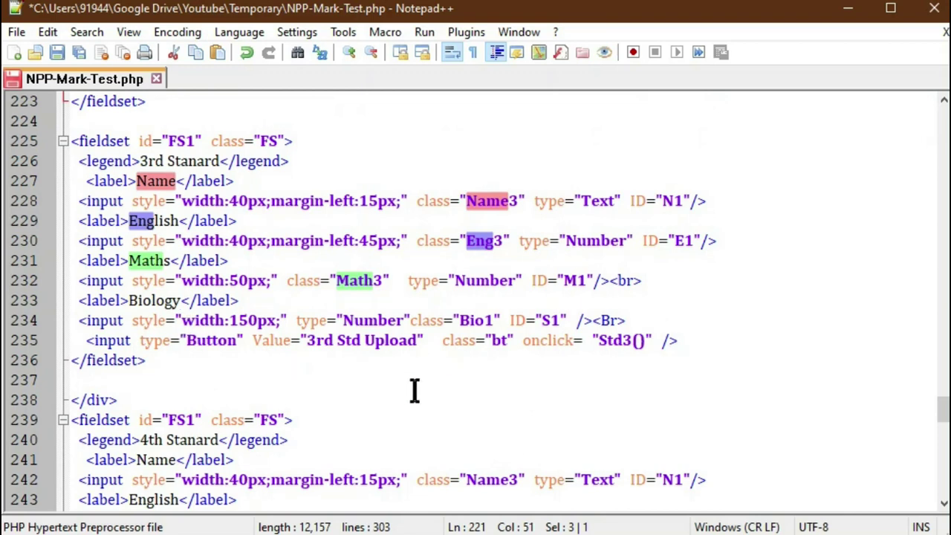
left_click(485, 320)
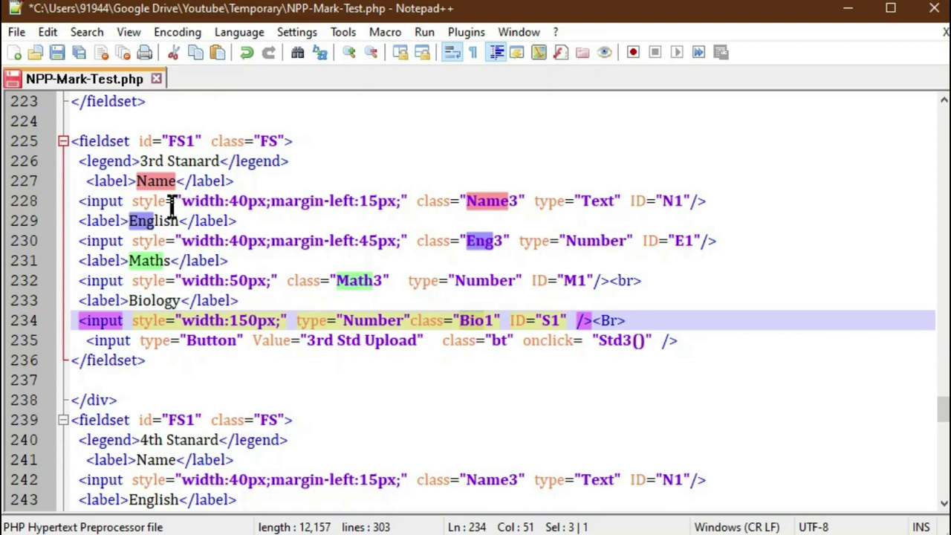
left_click(85, 34)
mouse_move(213, 418)
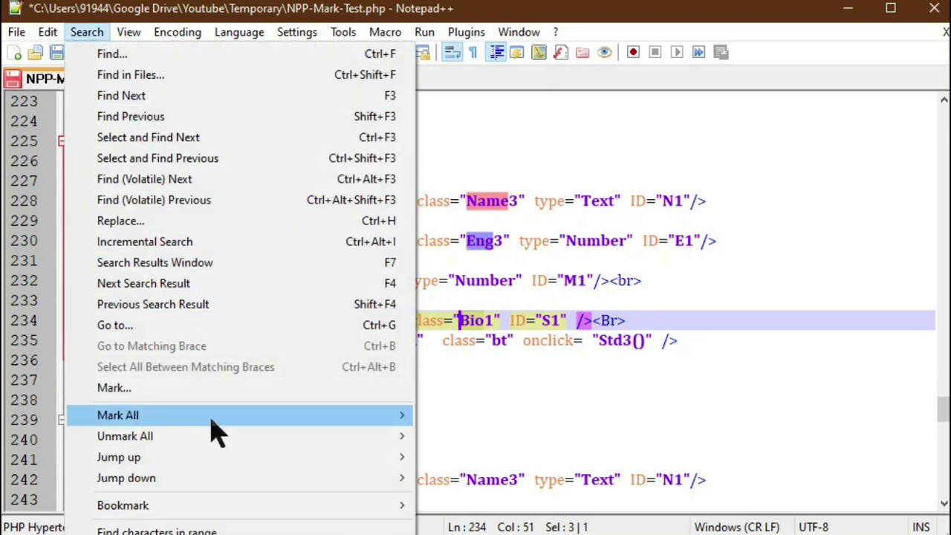
left_click(506, 483)
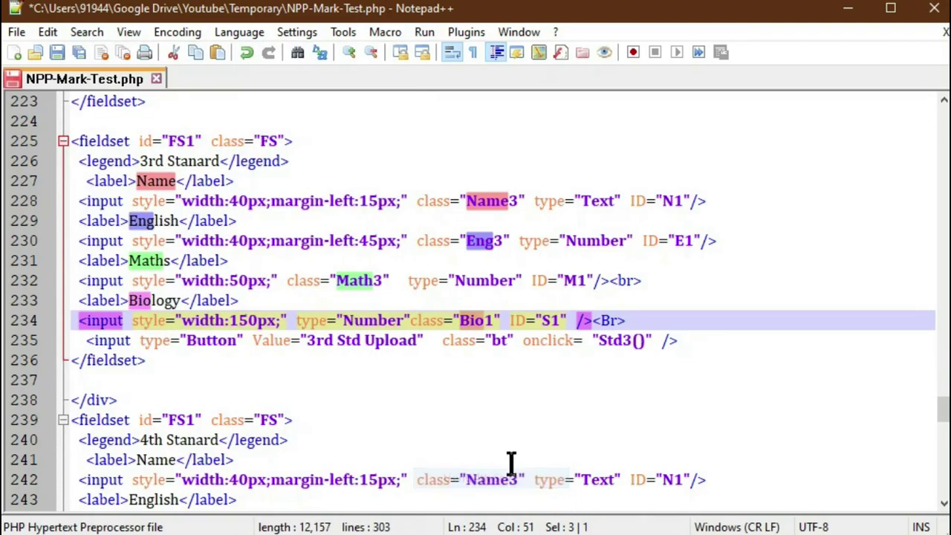
scroll(524, 431, "down", 2)
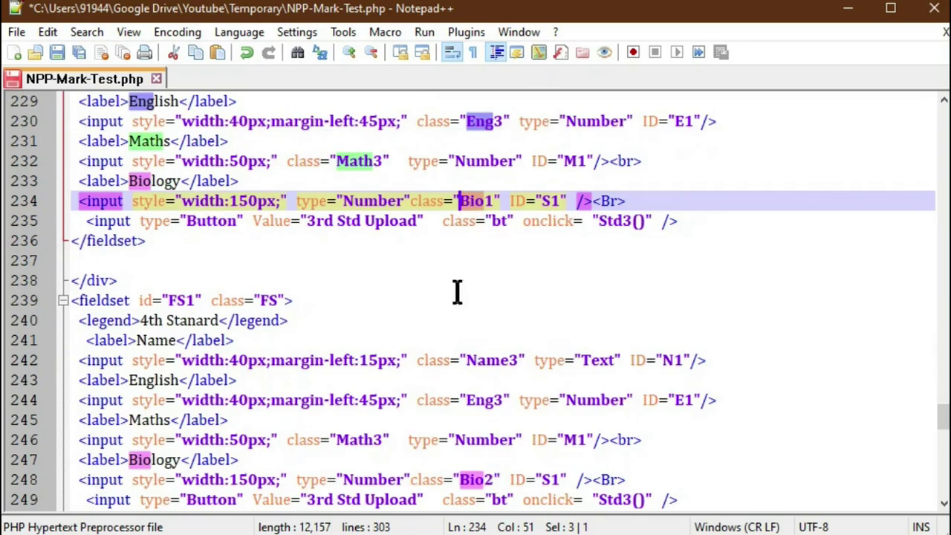
left_click(507, 314)
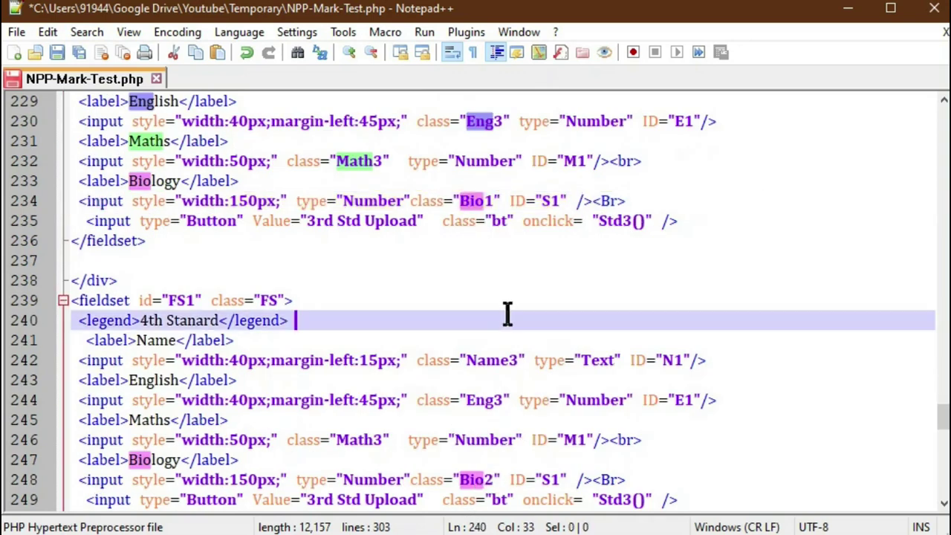
Mark all occurrences of Bio from line 234 using the 5th style.
left_click_drag(484, 205, 459, 203)
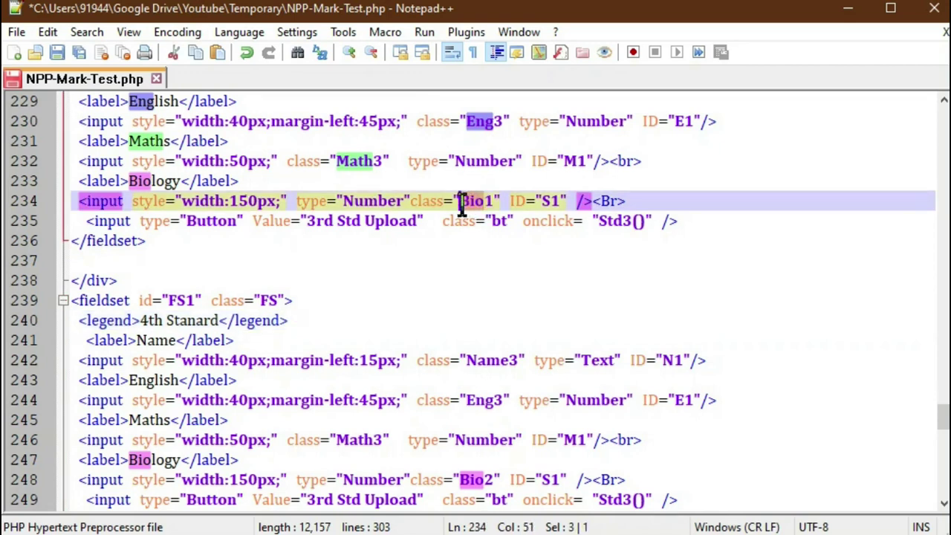
left_click(89, 33)
mouse_move(234, 424)
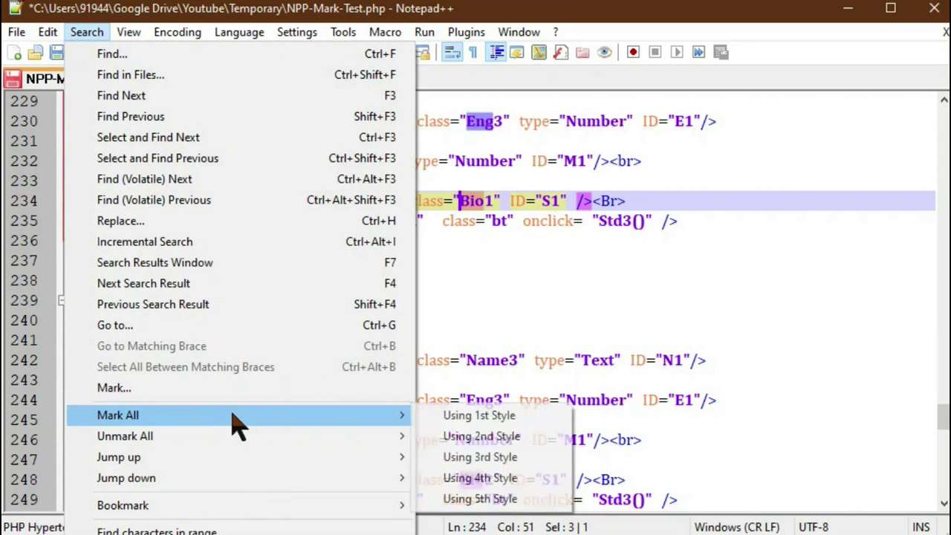
left_click(492, 499)
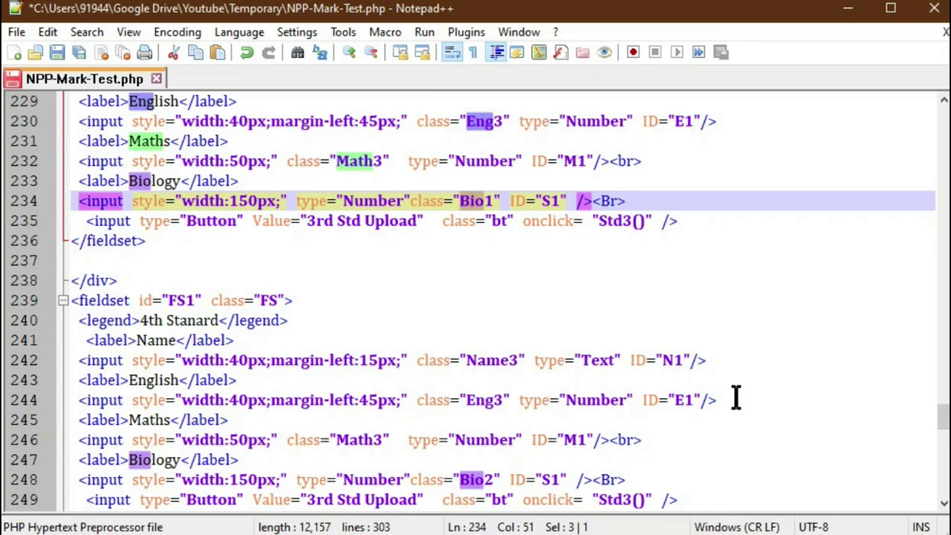
From Sci1 on line 208, jump down through the 4th-style Sci marks and the 5th-style Bio marks to line 234.
scroll(736, 397, "up", 1)
scroll(736, 396, "up", 4)
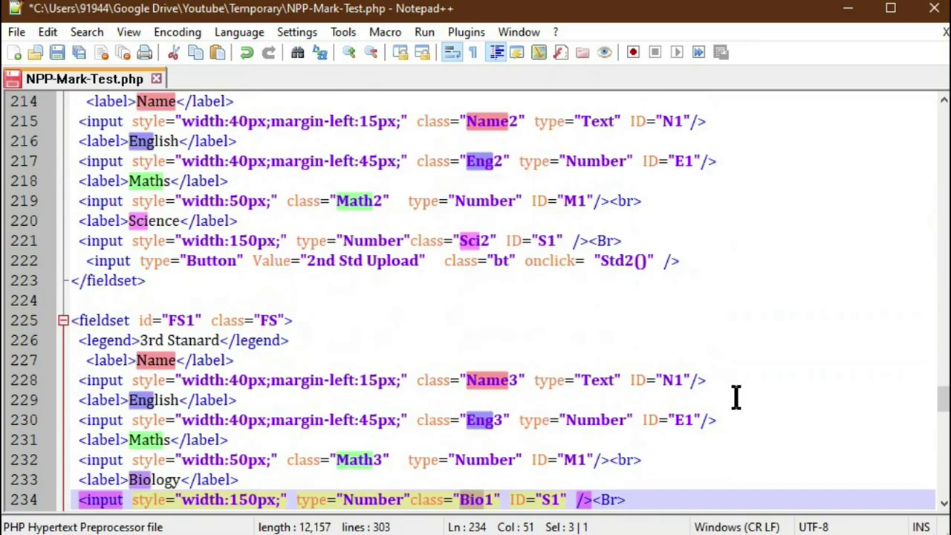
key("Page_Up")
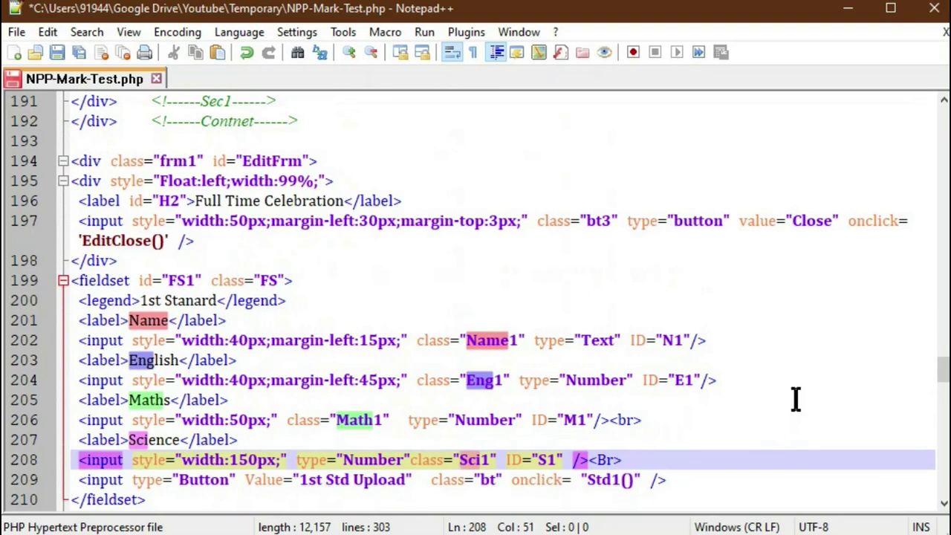
key("F3")
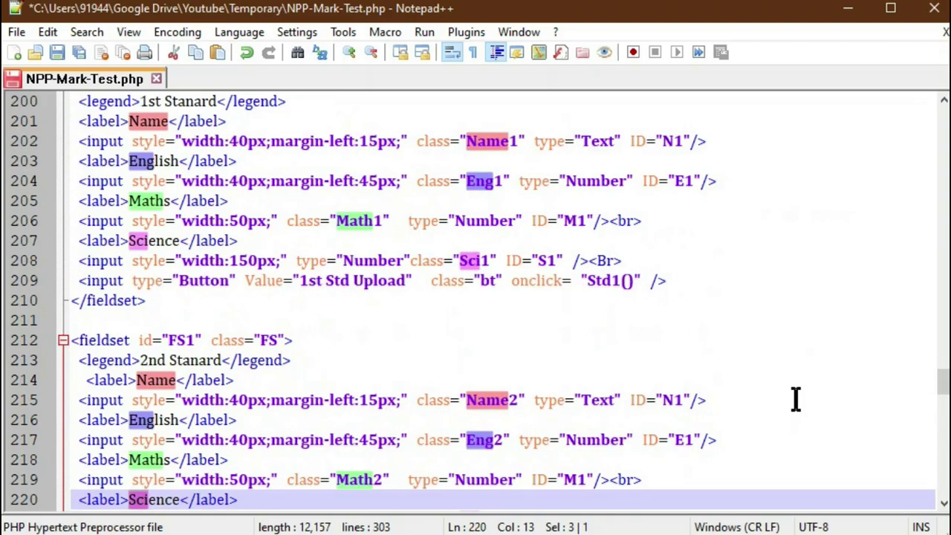
key("F3")
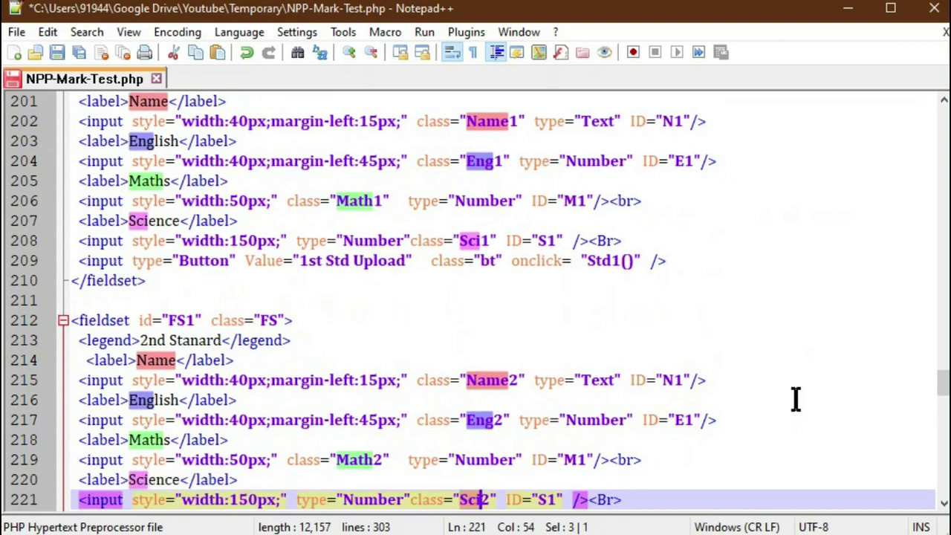
key("F3")
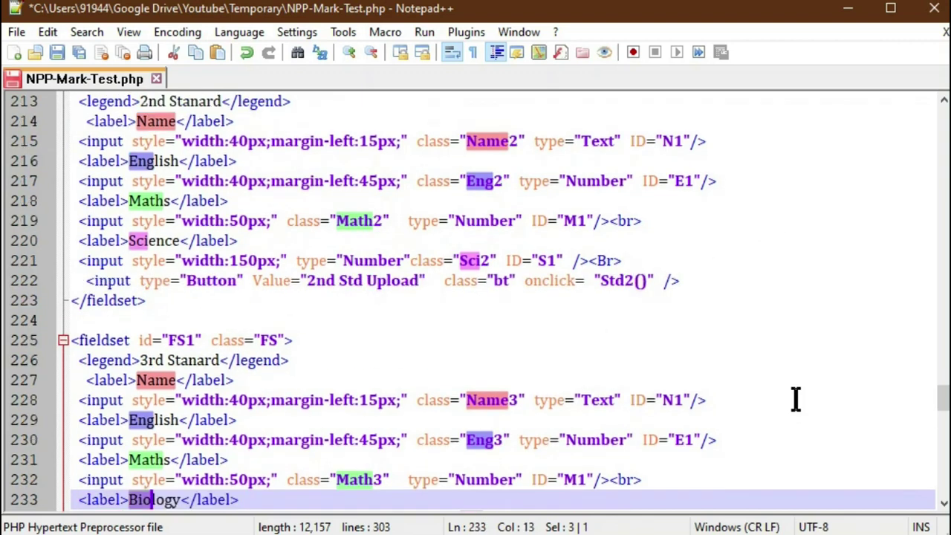
key("F3")
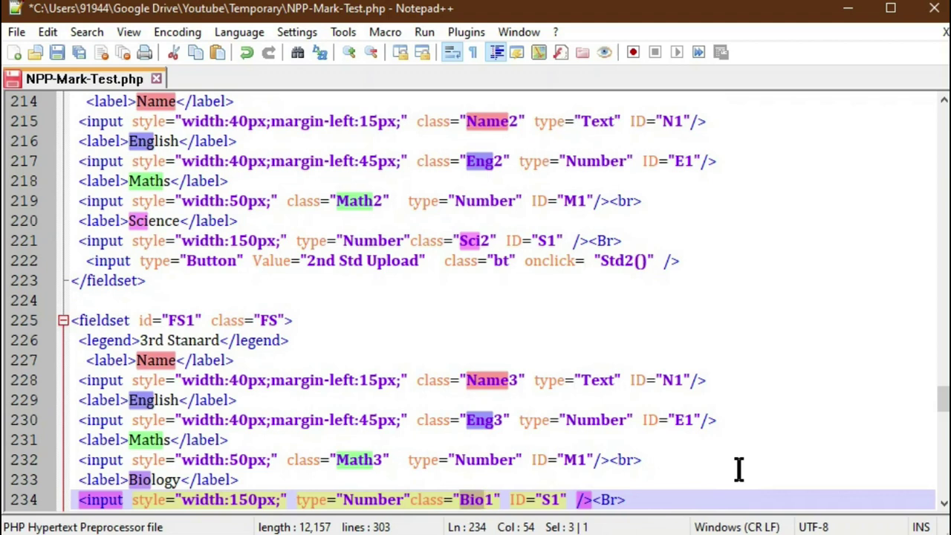
Place the cursor at the end of line 201 and jump down to the 5th-style Bio mark on line 233.
scroll(740, 468, "up", 8)
left_click(240, 359)
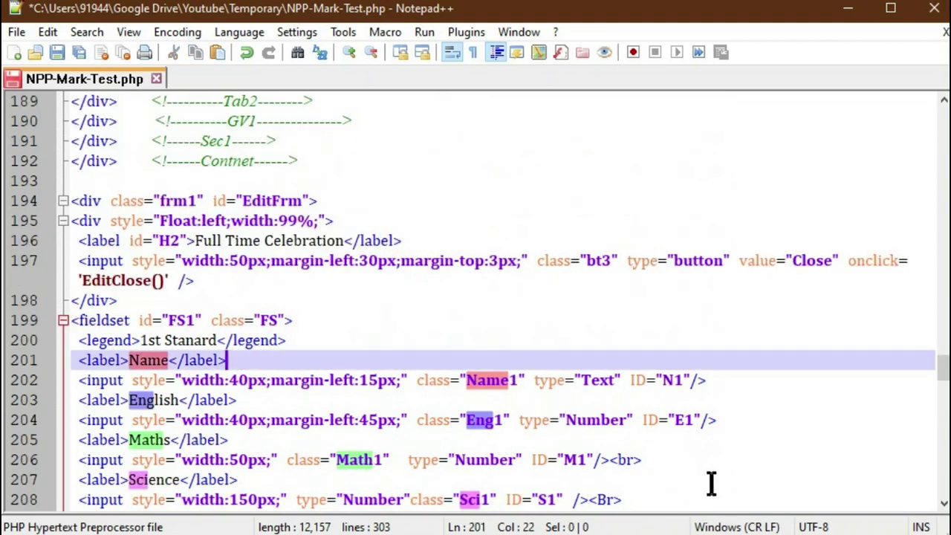
key("F3")
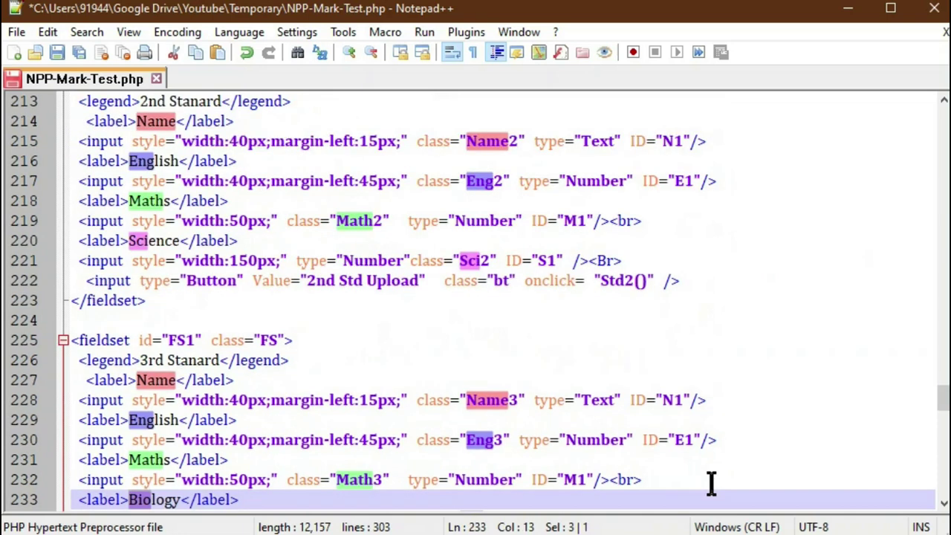
scroll(312, 481, "down", 2)
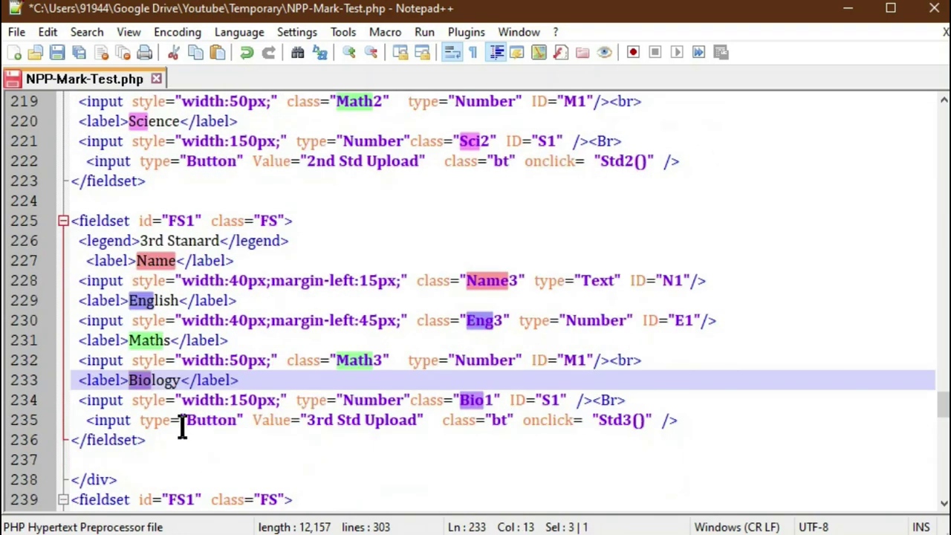
key("F3")
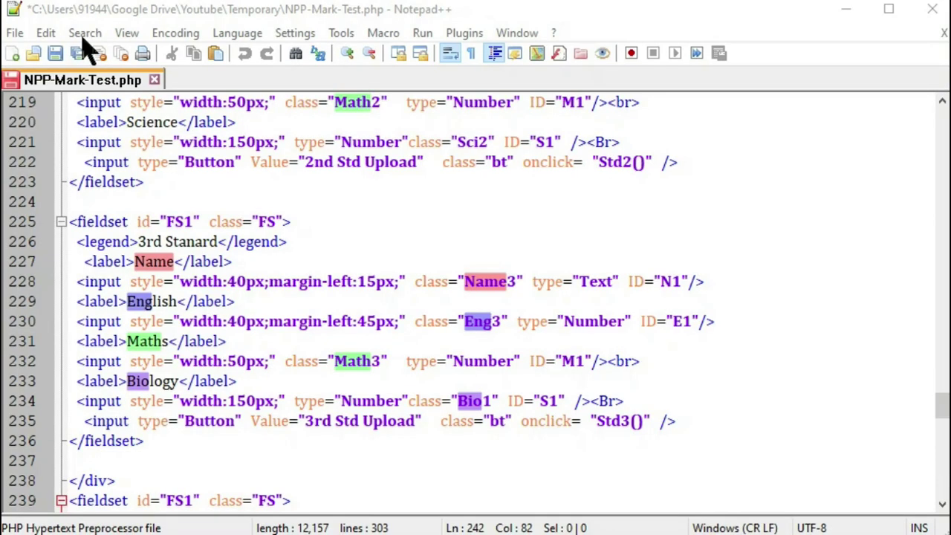
Clear all 2nd-style marks from the English and Eng words and look over the remaining marks down to line 254.
left_click(85, 34)
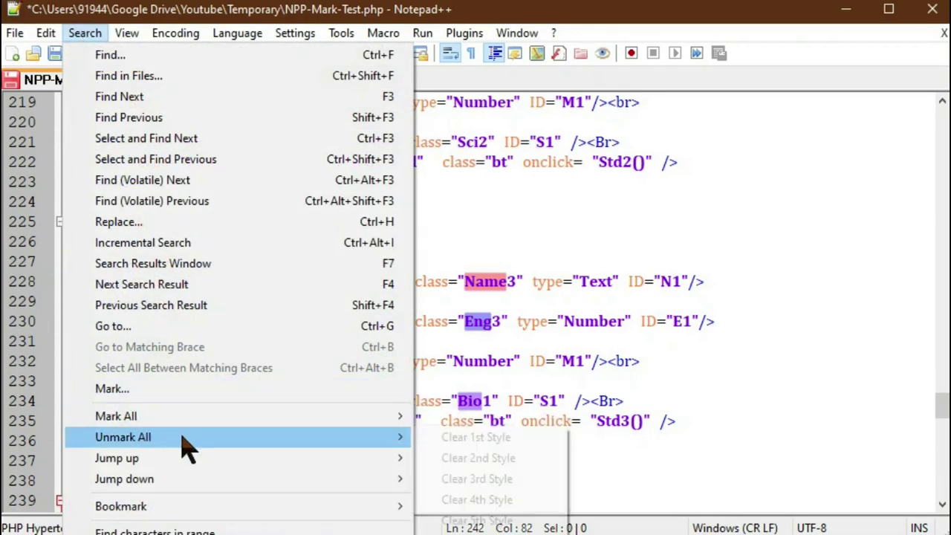
mouse_move(191, 445)
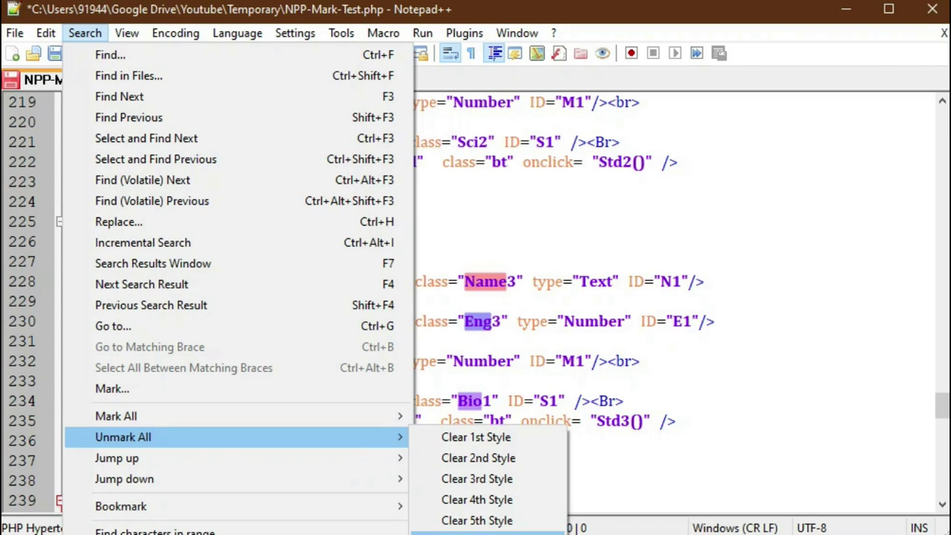
left_click(511, 466)
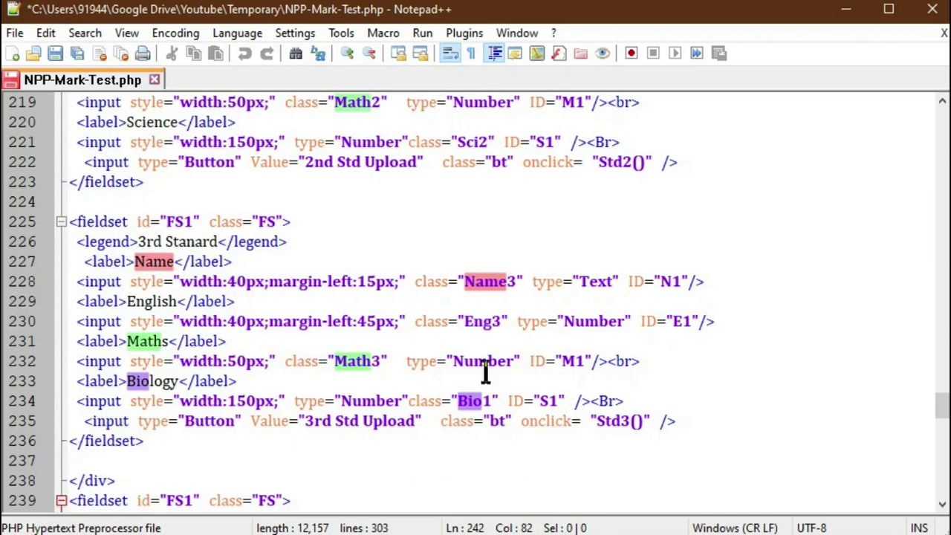
scroll(479, 325, "down", 1)
scroll(478, 327, "down", 4)
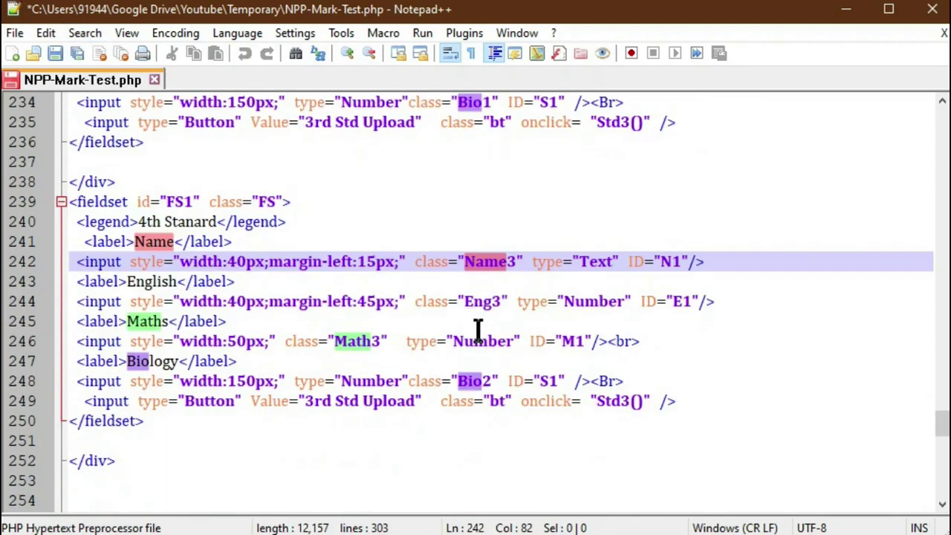
scroll(471, 344, "up", 3)
left_click(471, 342)
scroll(464, 234, "up", 2)
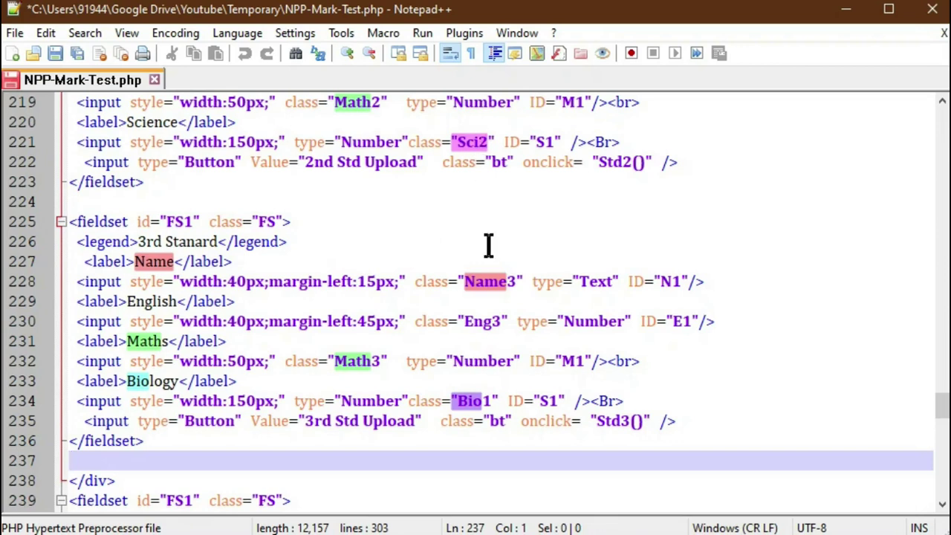
Clear all 4th-style marks from the file.
left_click(85, 33)
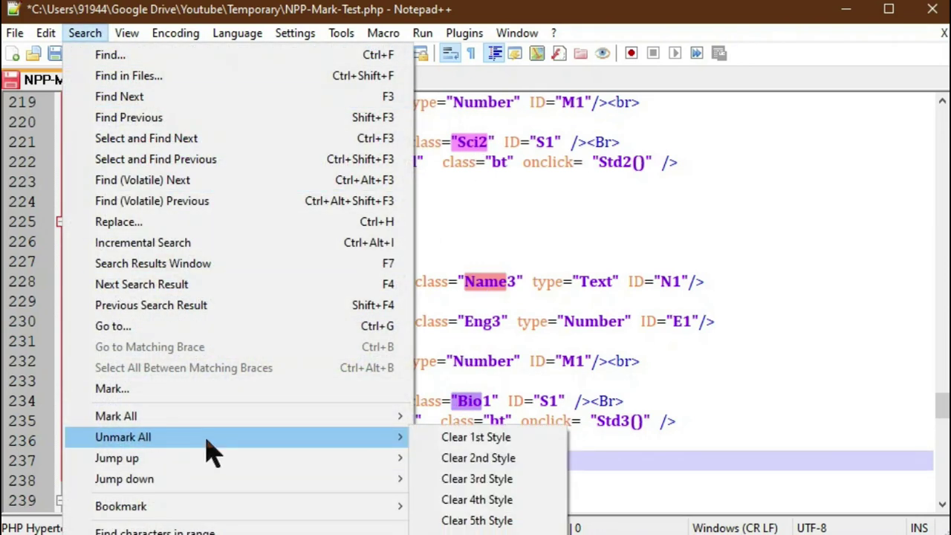
left_click(519, 503)
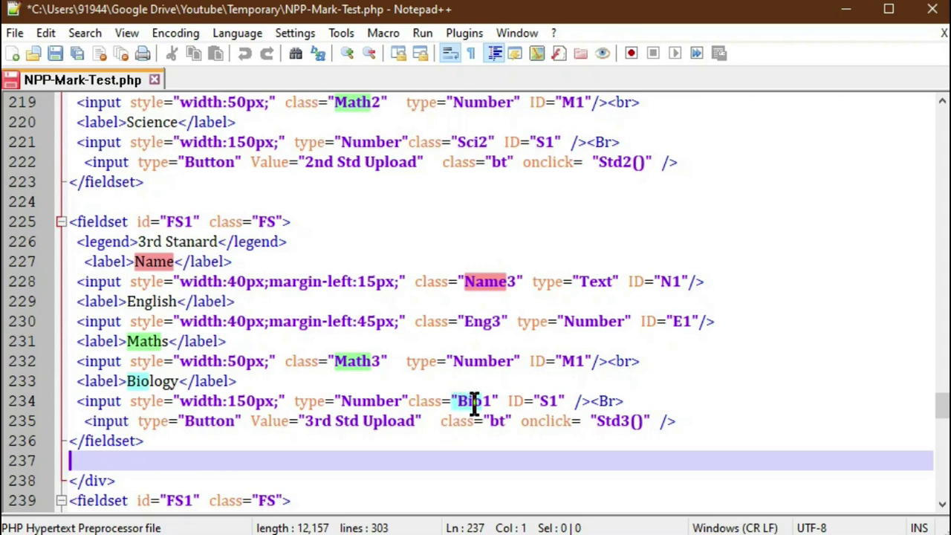
left_click(90, 38)
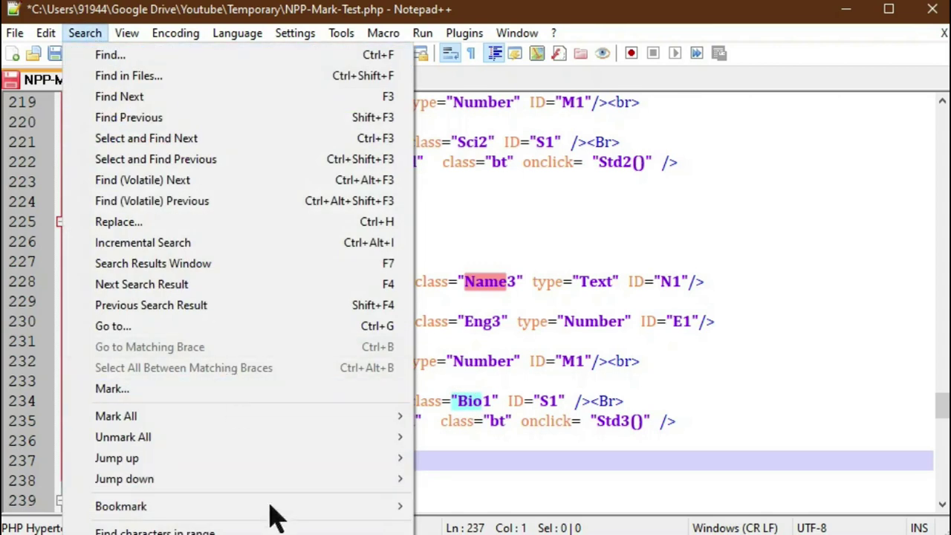
mouse_move(374, 439)
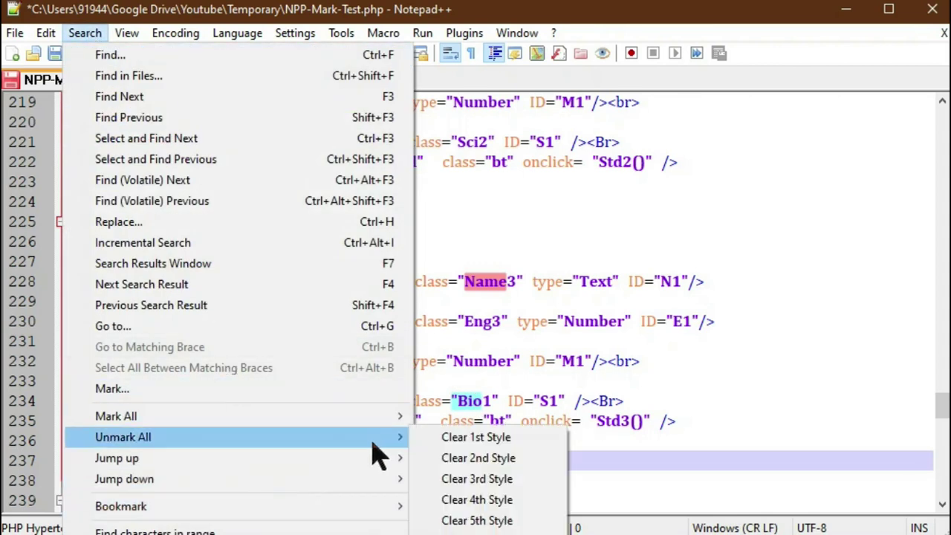
left_click(743, 281)
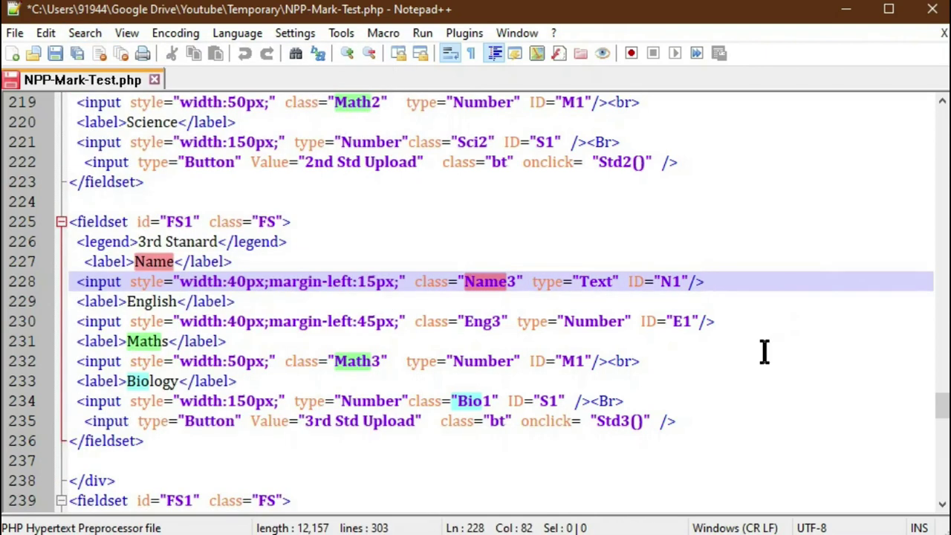